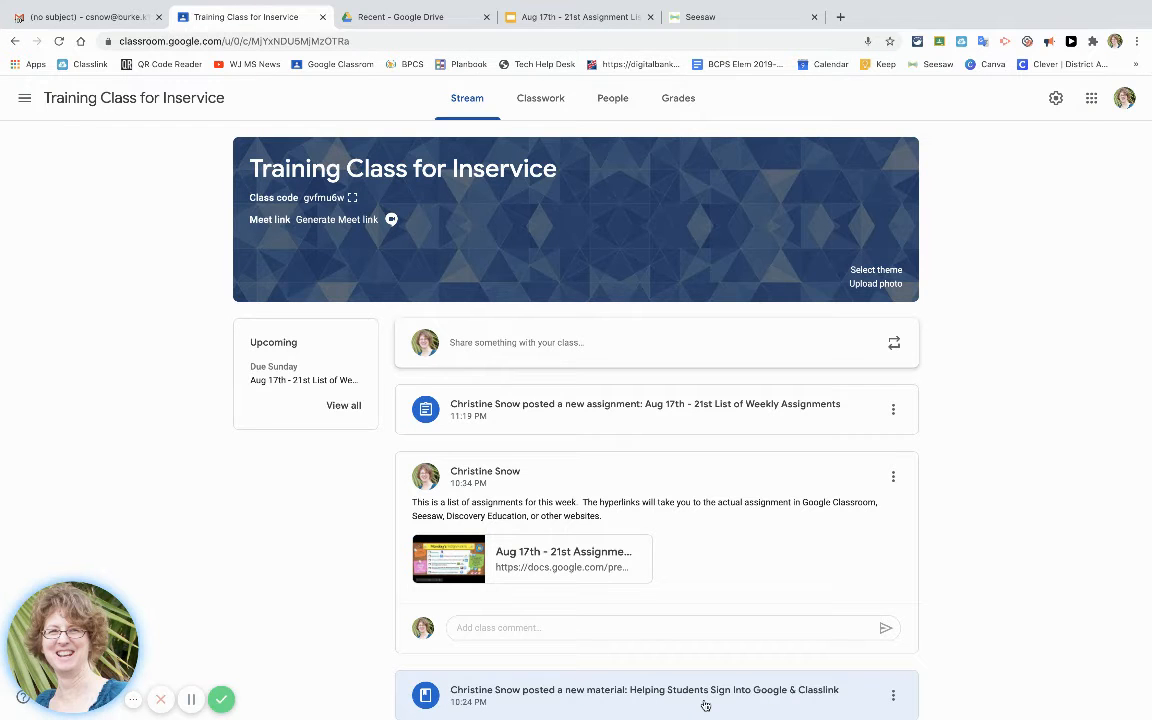
Switch to Seesaw and open the activity library from the Training Class for Inservice activities.
left_click(715, 17)
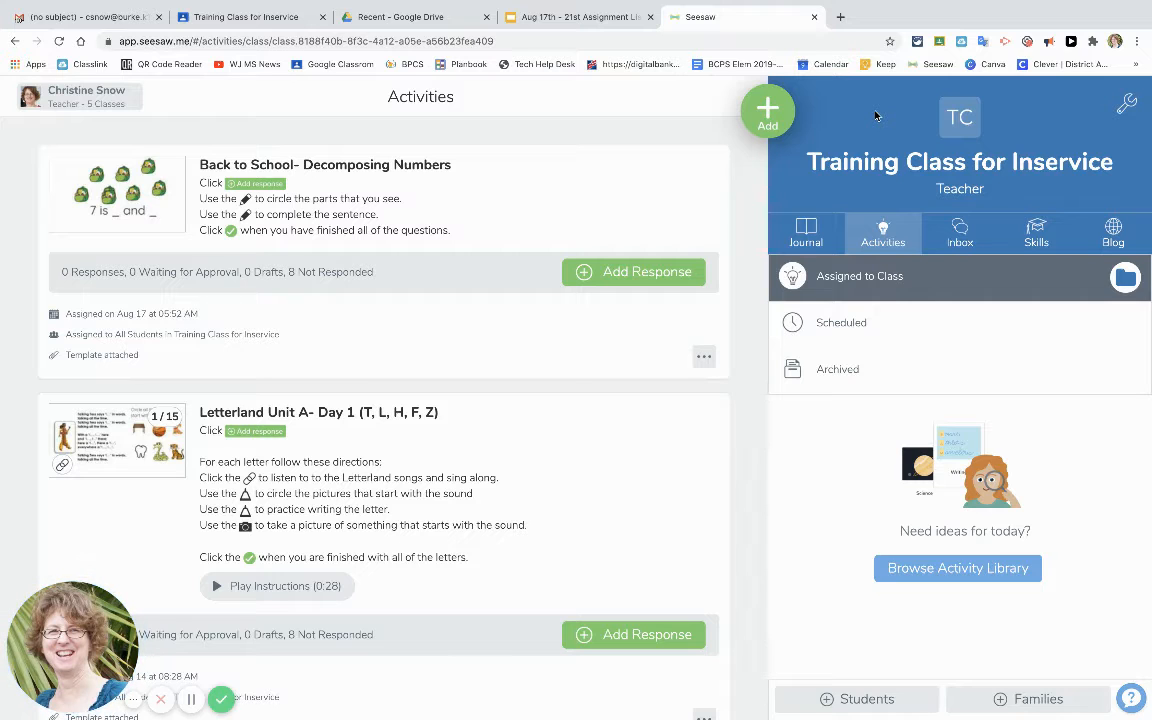
left_click(882, 233)
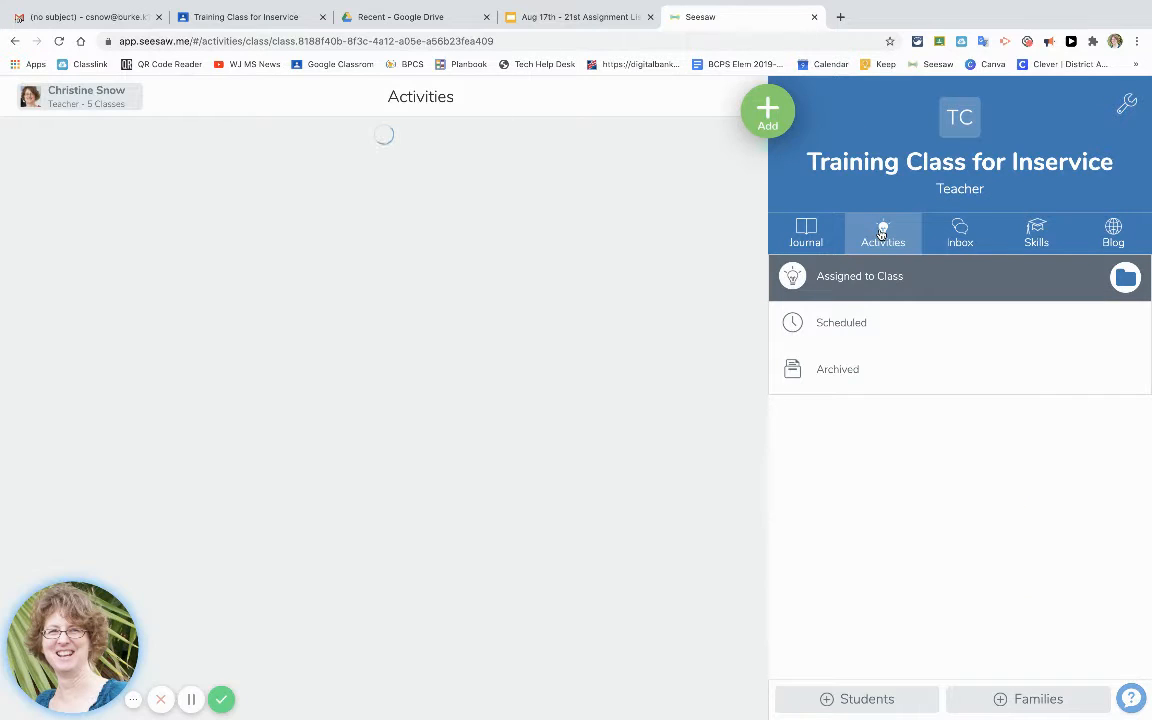
left_click(764, 113)
left_click(650, 165)
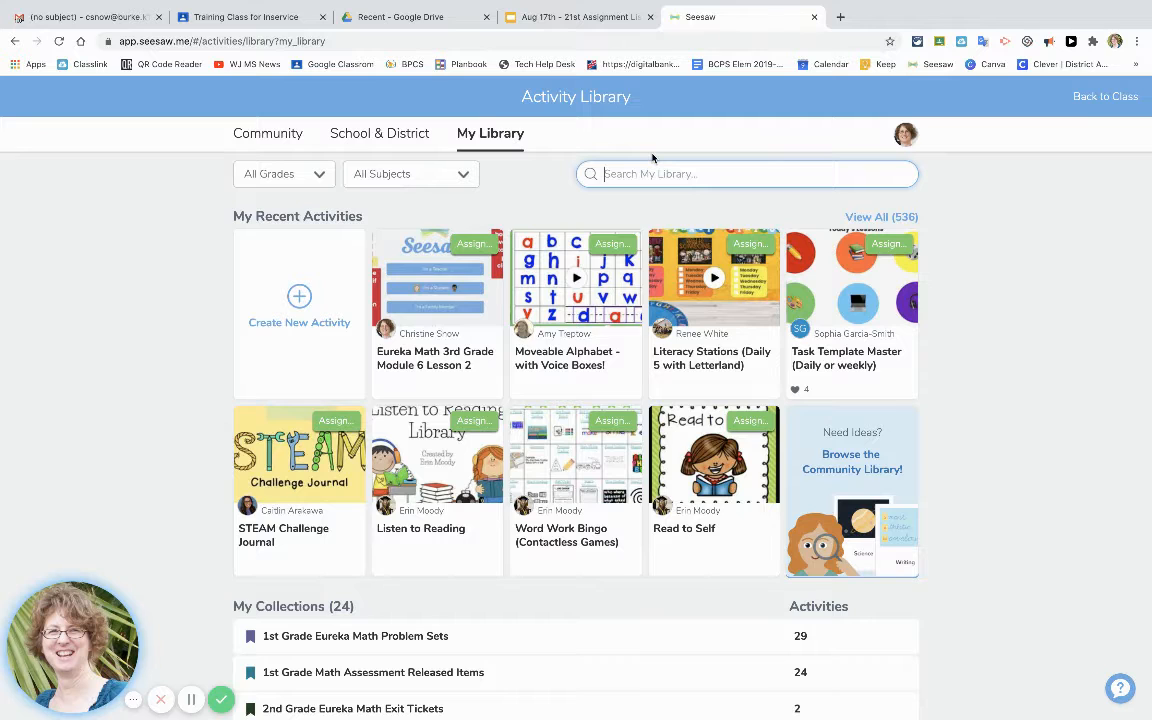
Open the Eureka Math 3rd Grade Module 6 Lesson 2 activity and start assigning it to Training Class for Inservice.
left_click(464, 304)
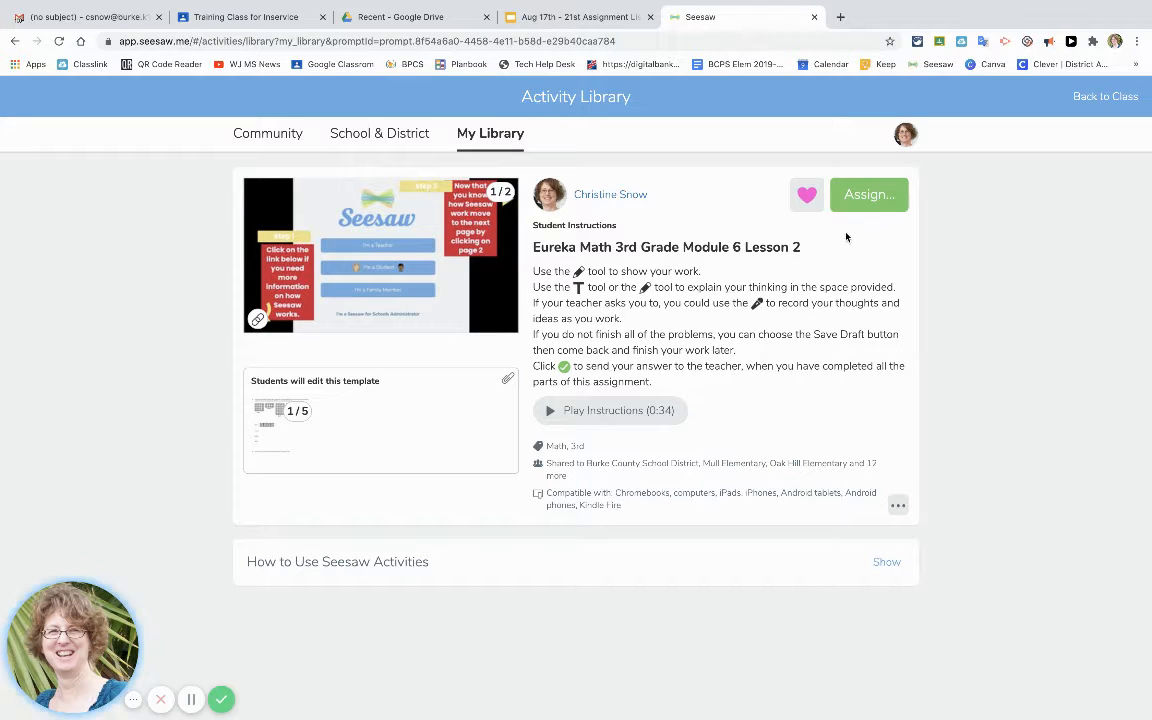
left_click(864, 198)
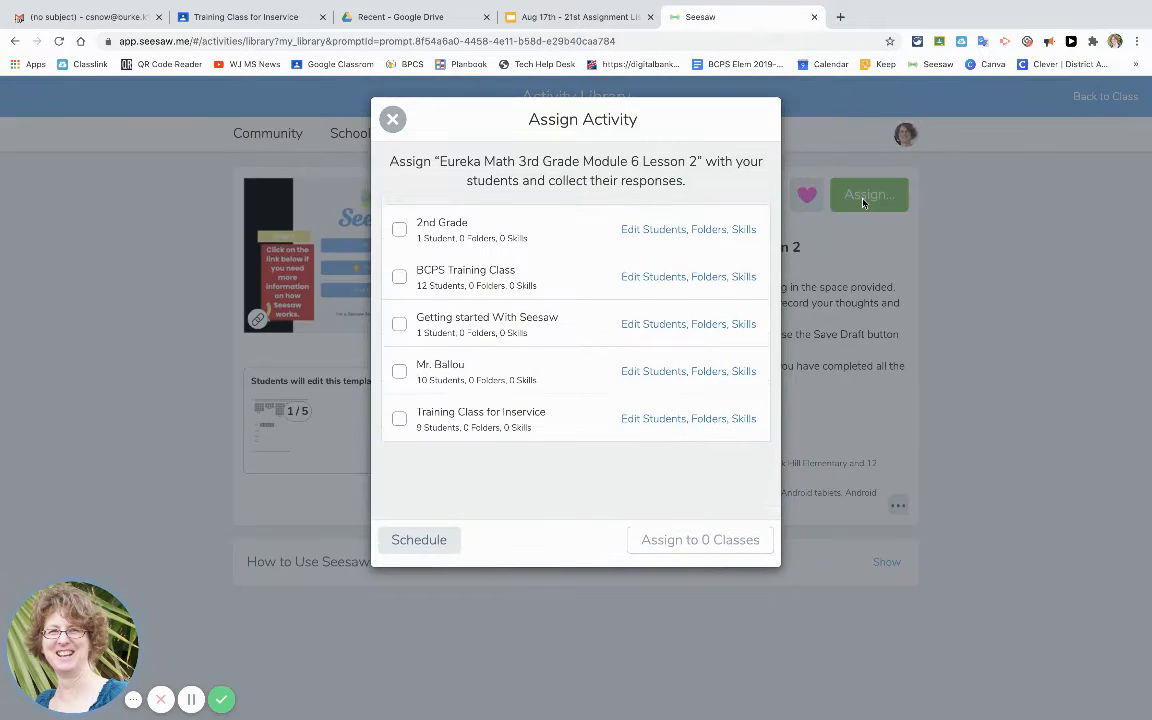
left_click(485, 424)
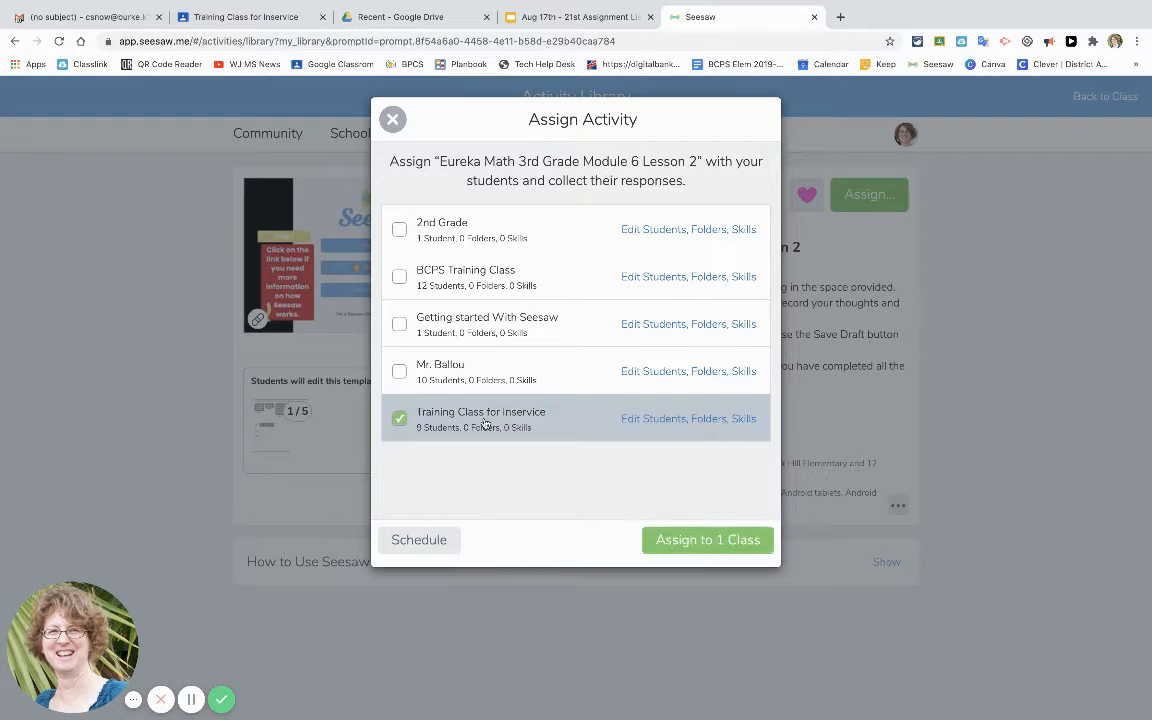
Restrict the assignment to three selected students in the class.
left_click(648, 420)
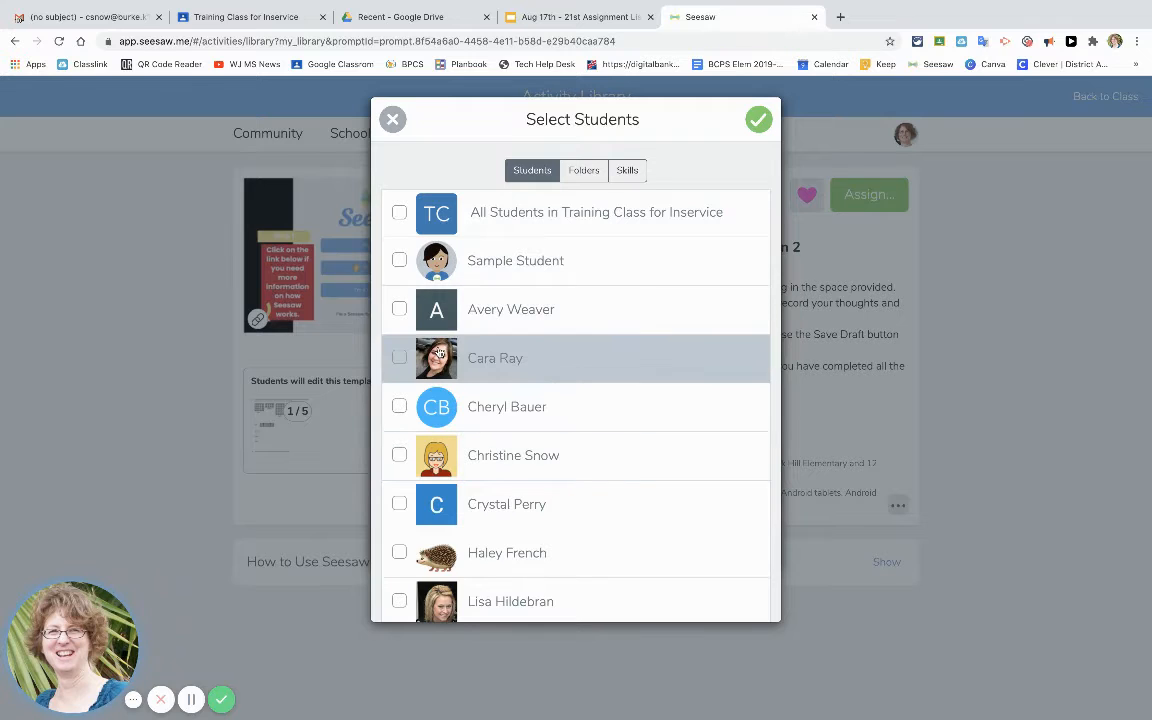
left_click(399, 309)
left_click(399, 358)
scroll(495, 507, "down", 2)
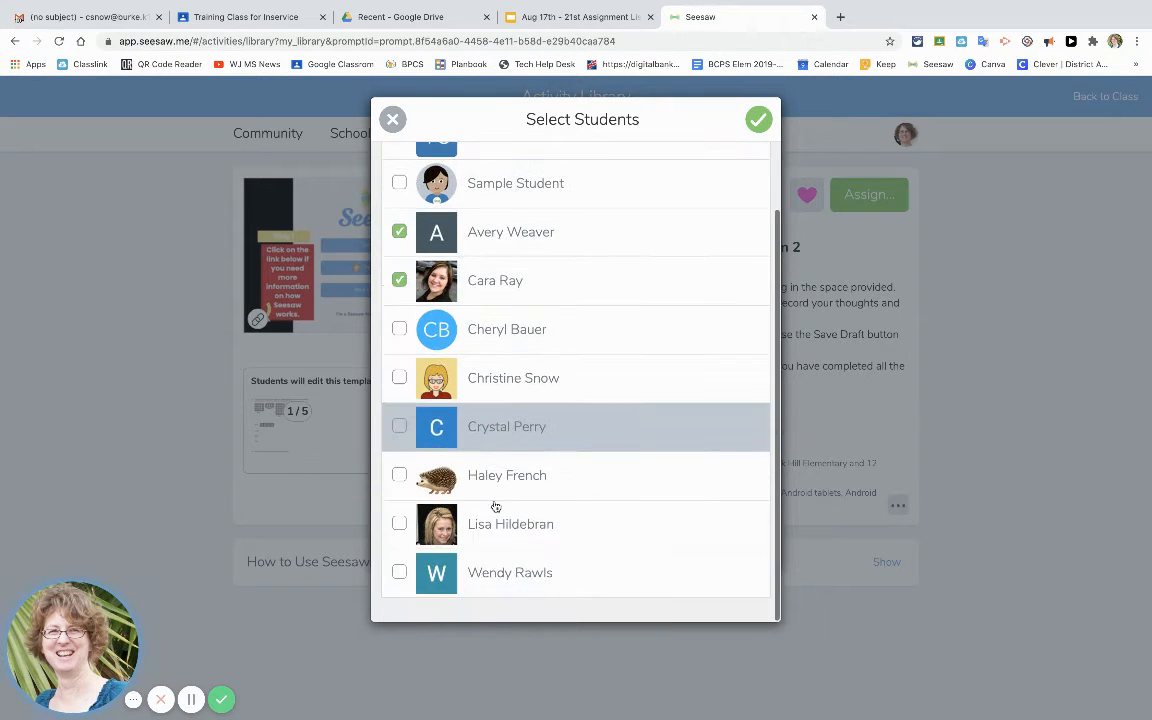
left_click(400, 477)
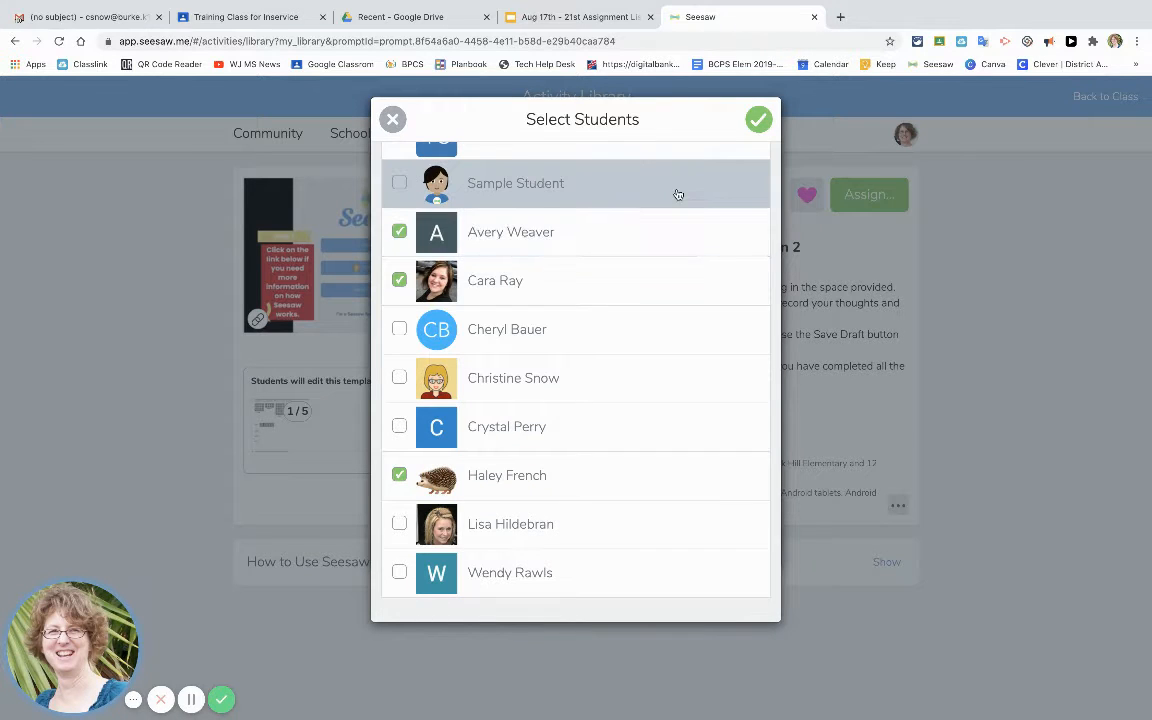
left_click(759, 121)
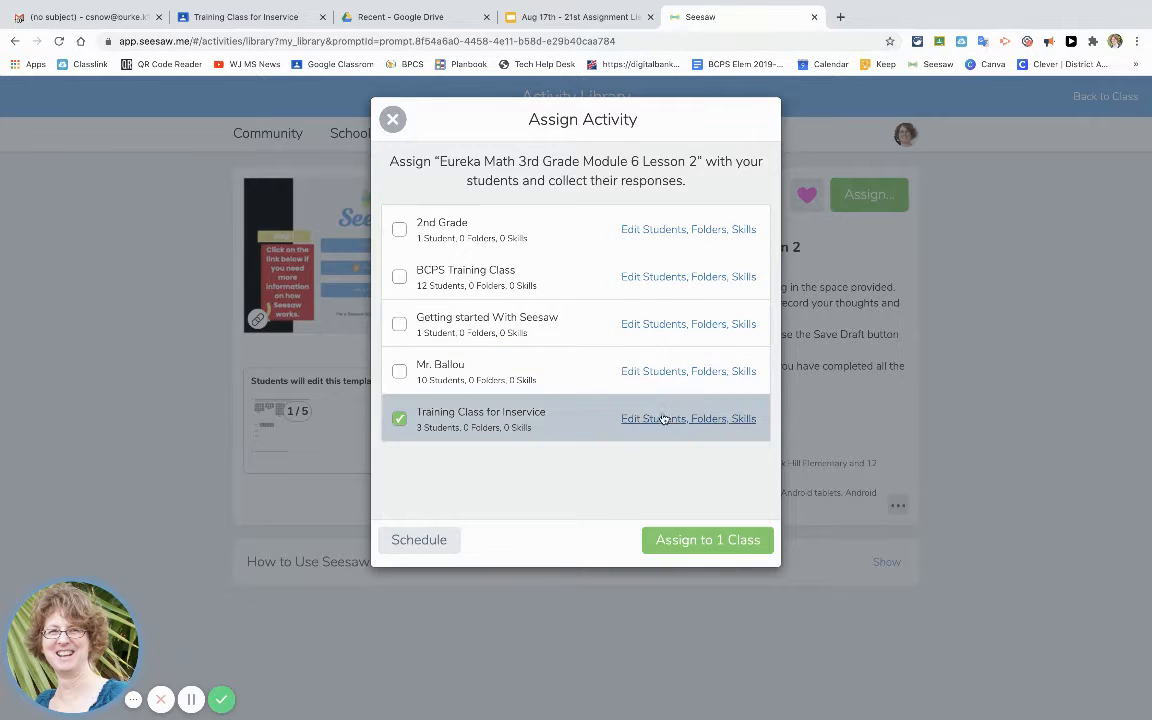
Create a pink folder named Phonics and file the activity in both the Math and Phonics folders.
left_click(705, 420)
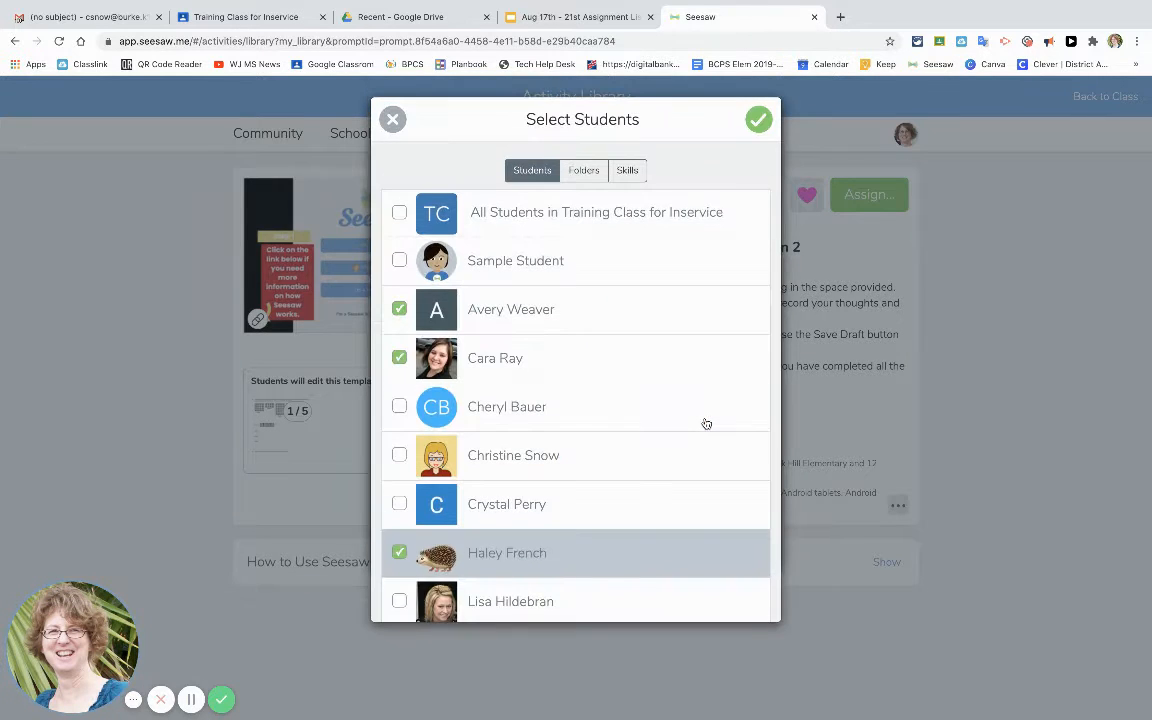
left_click(582, 172)
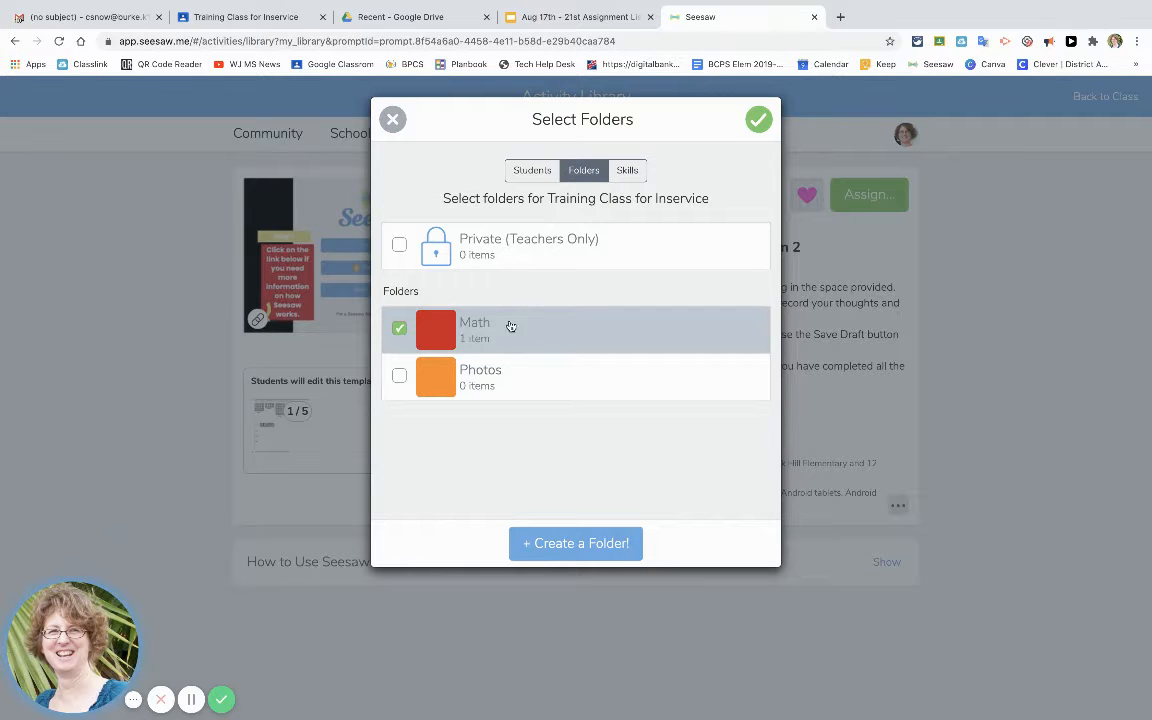
left_click(561, 546)
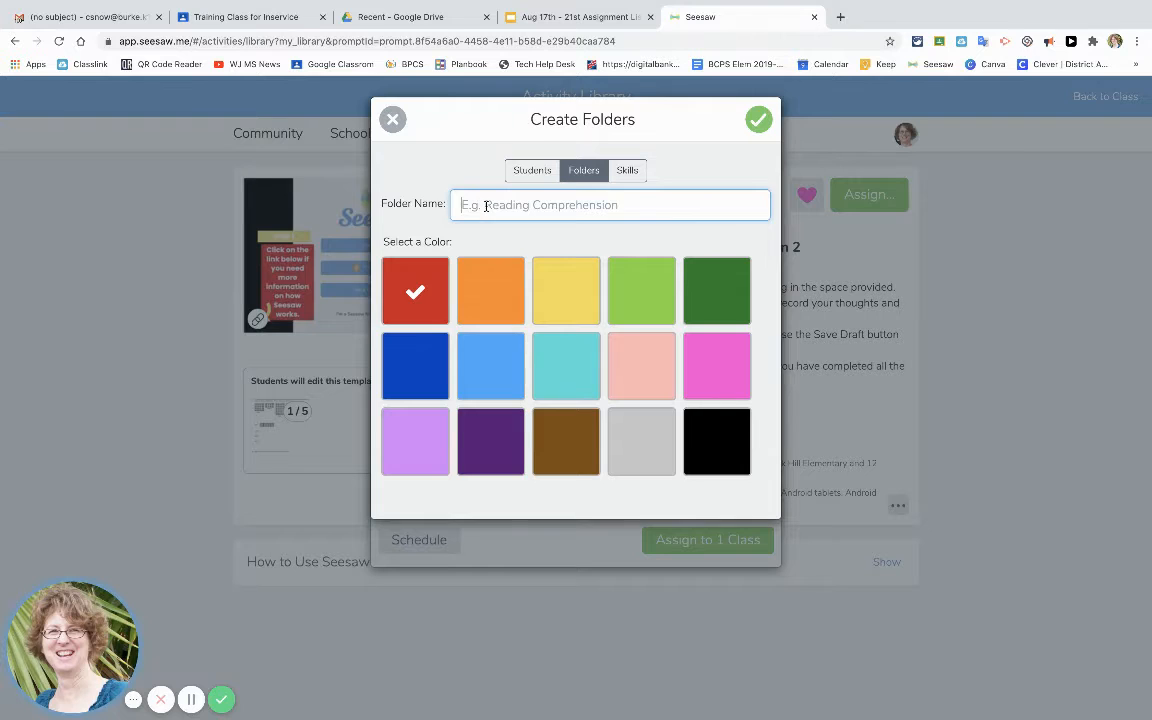
type("Phonic")
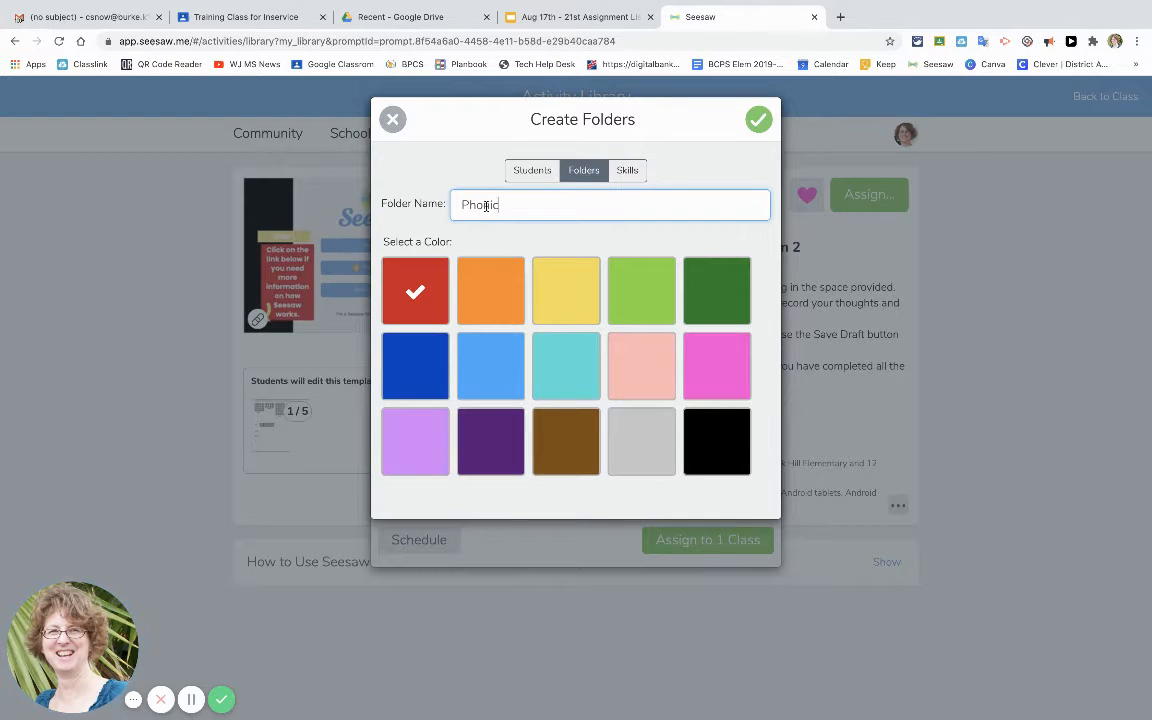
type("s")
left_click(694, 372)
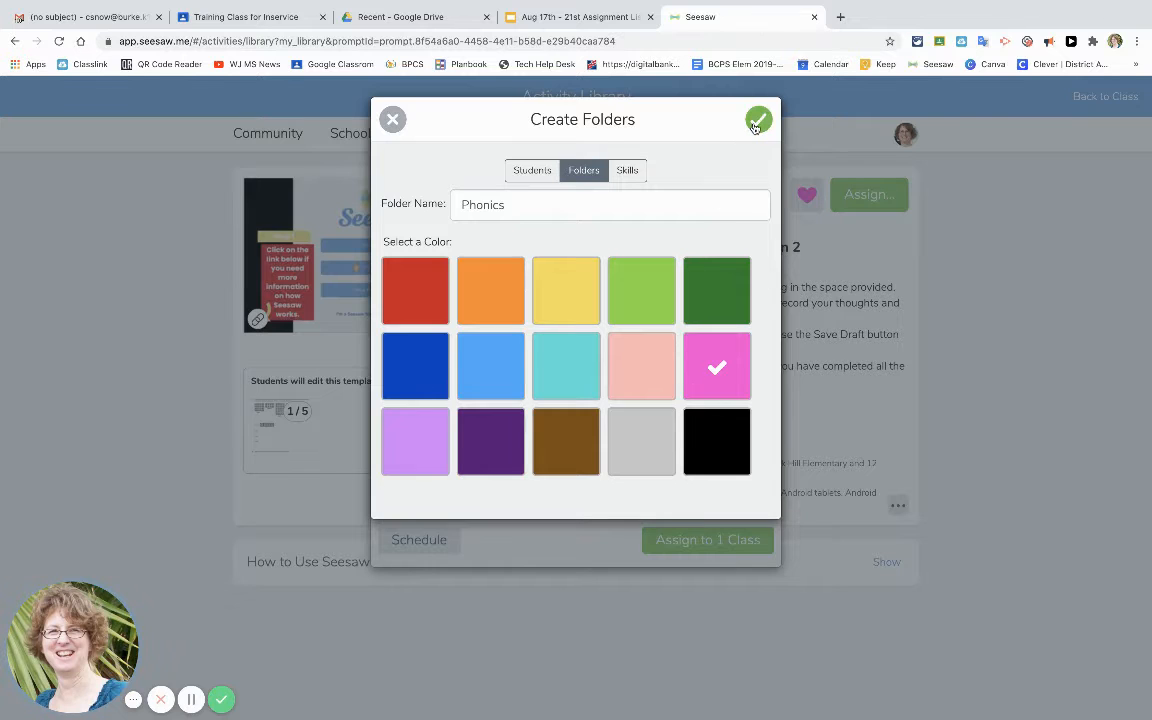
left_click(757, 122)
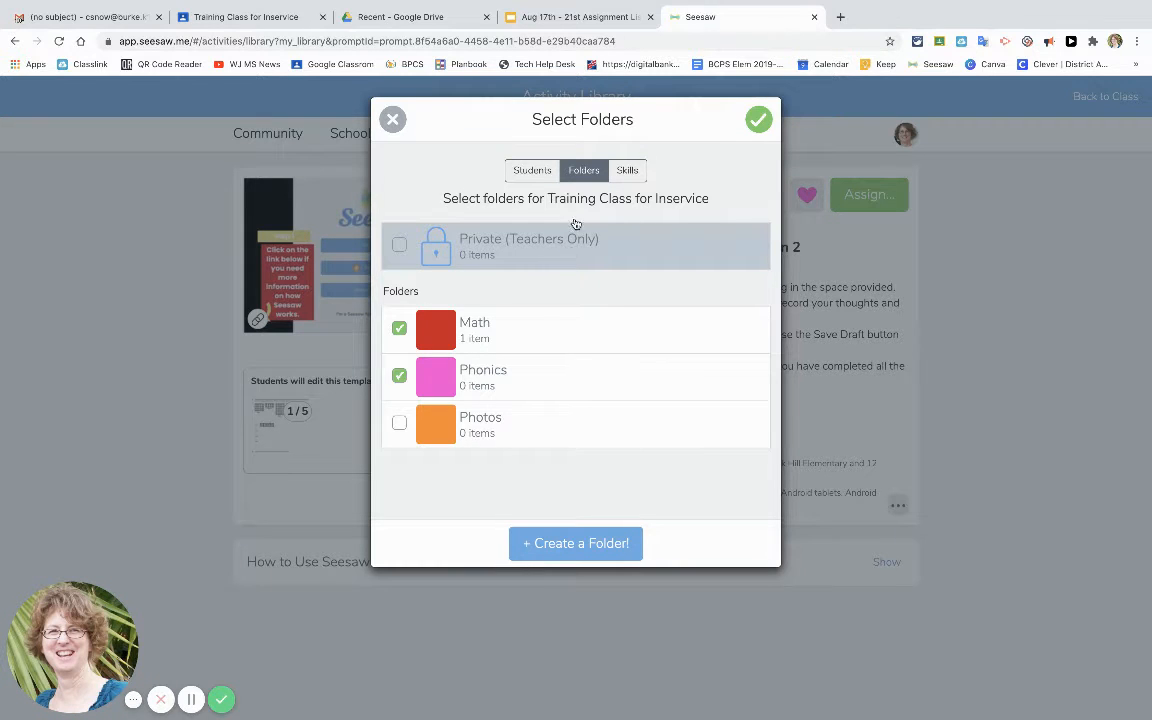
left_click(757, 118)
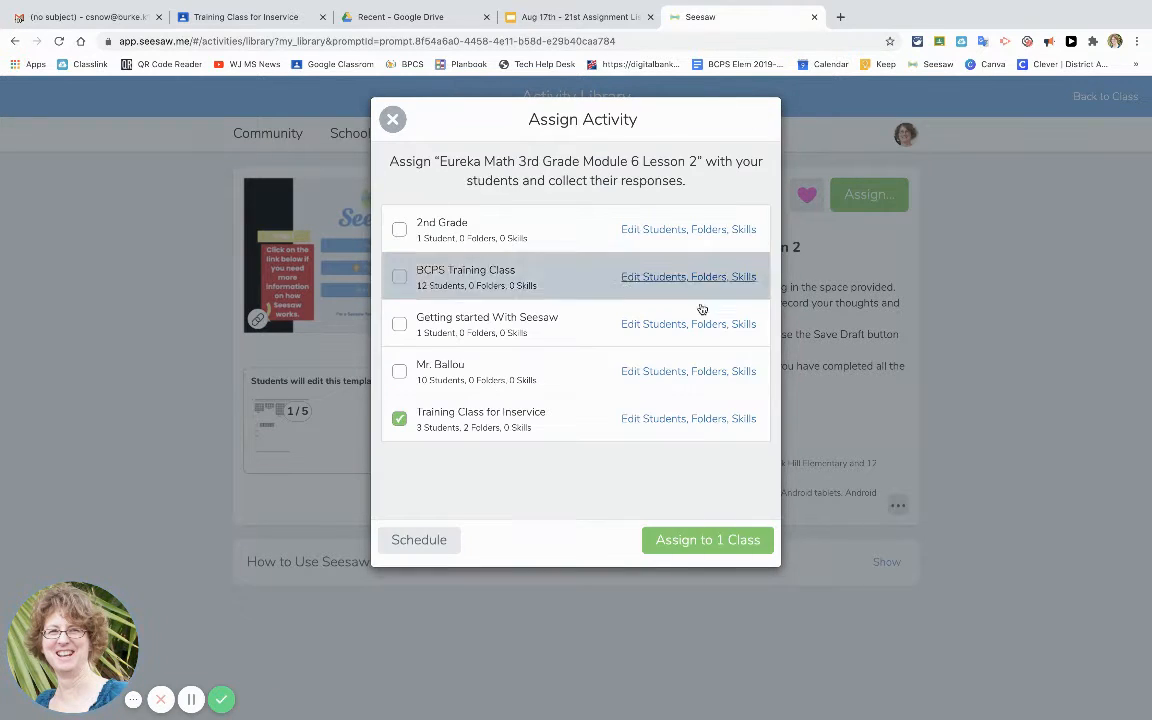
left_click(741, 420)
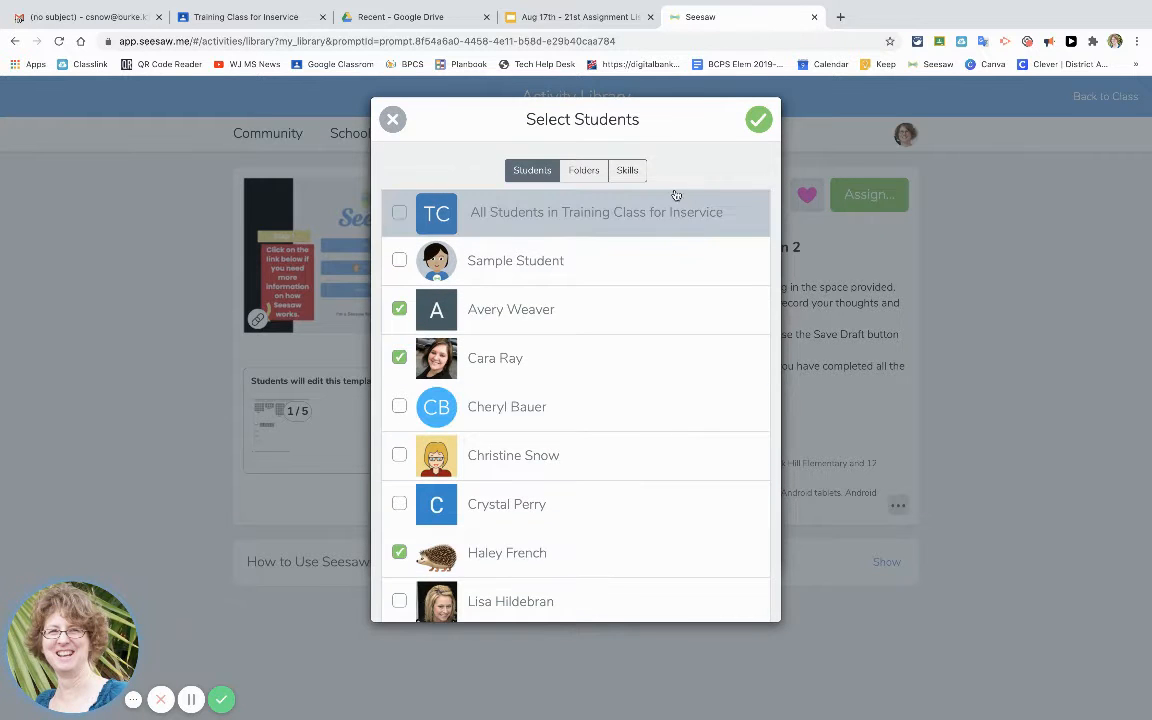
left_click(632, 169)
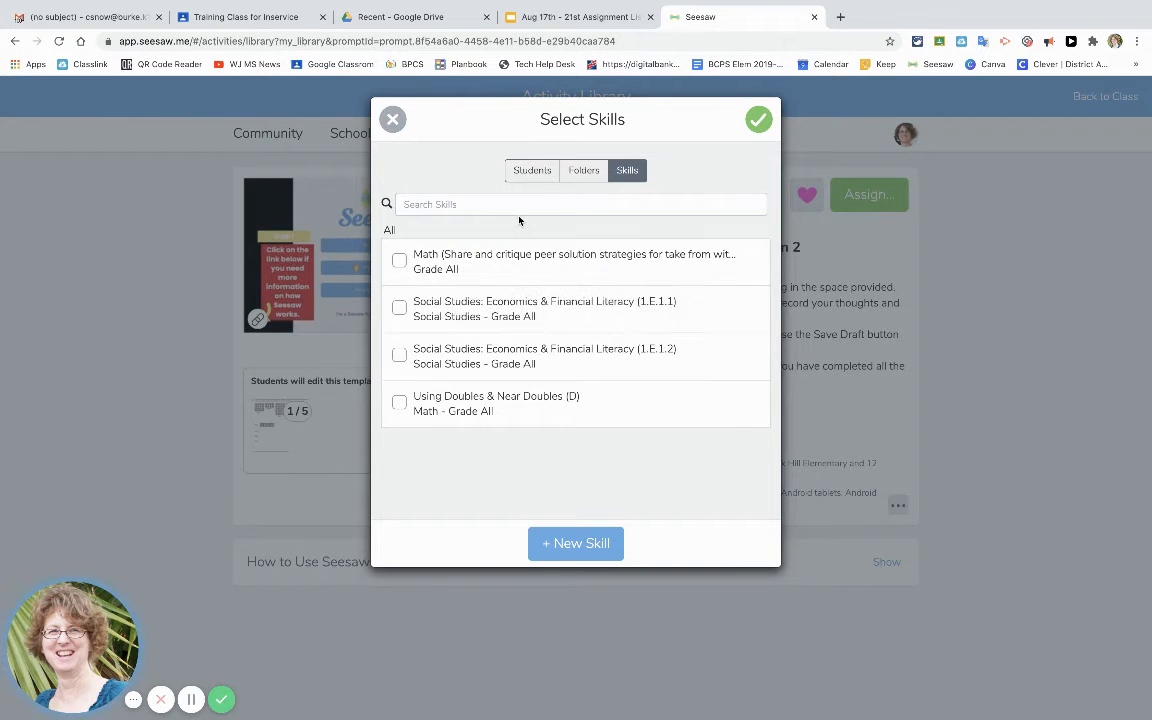
left_click(574, 542)
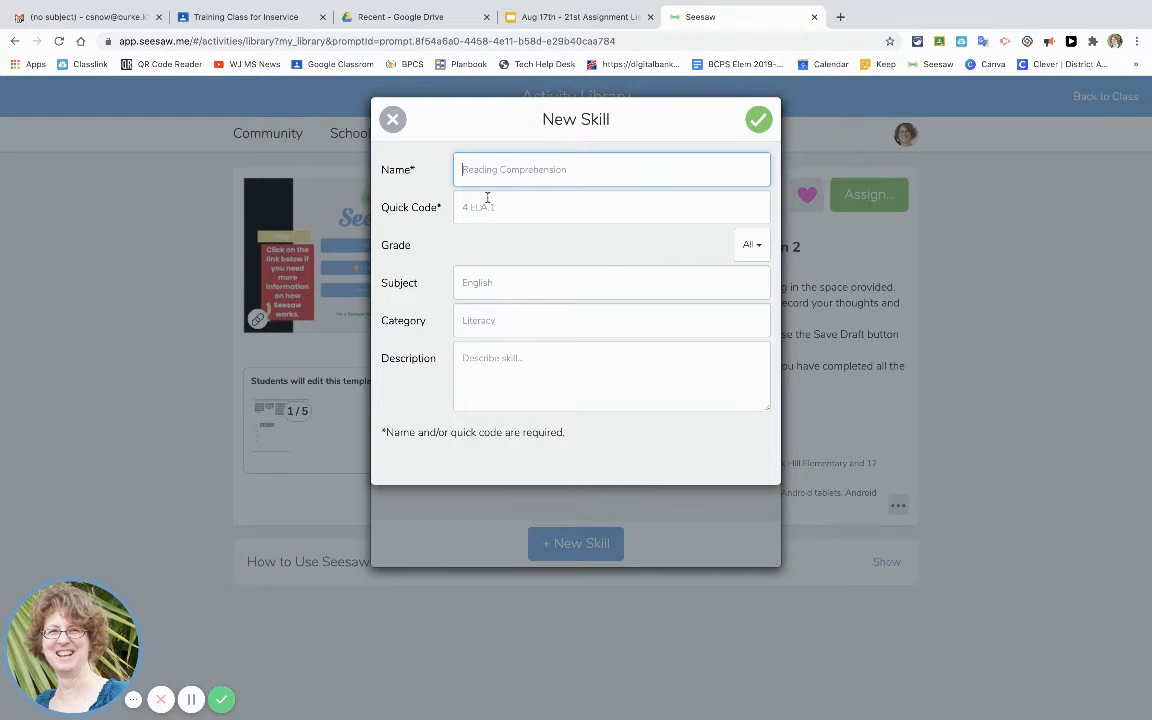
left_click(757, 120)
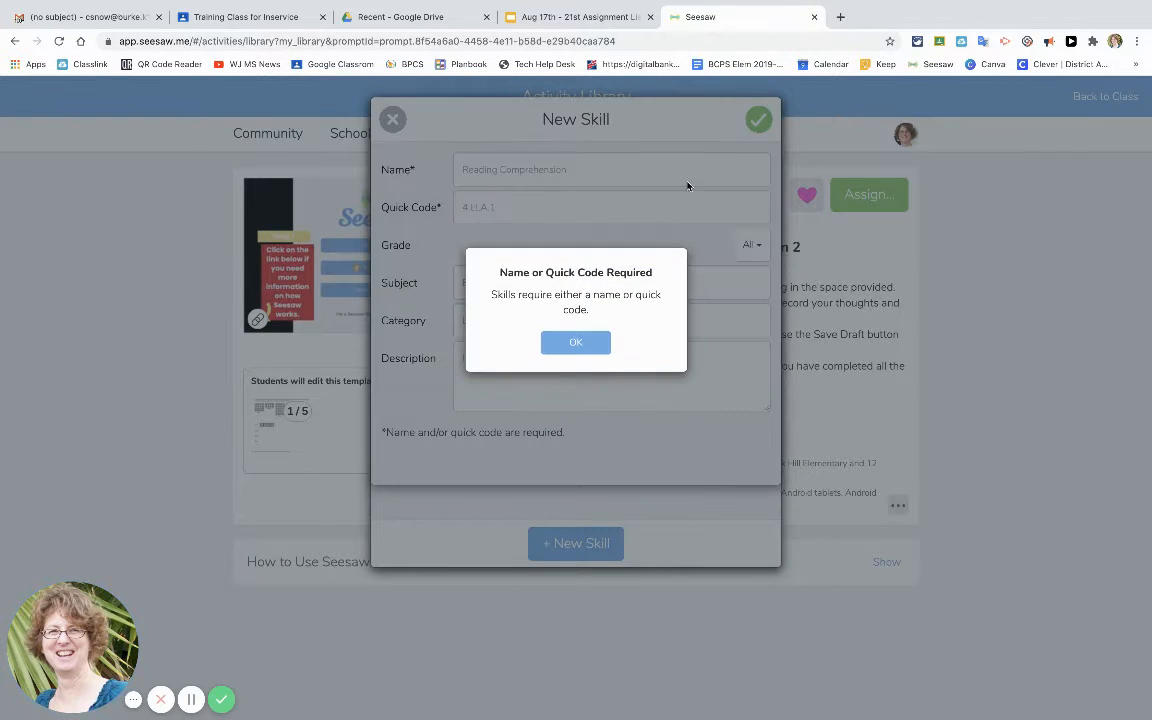
left_click(582, 341)
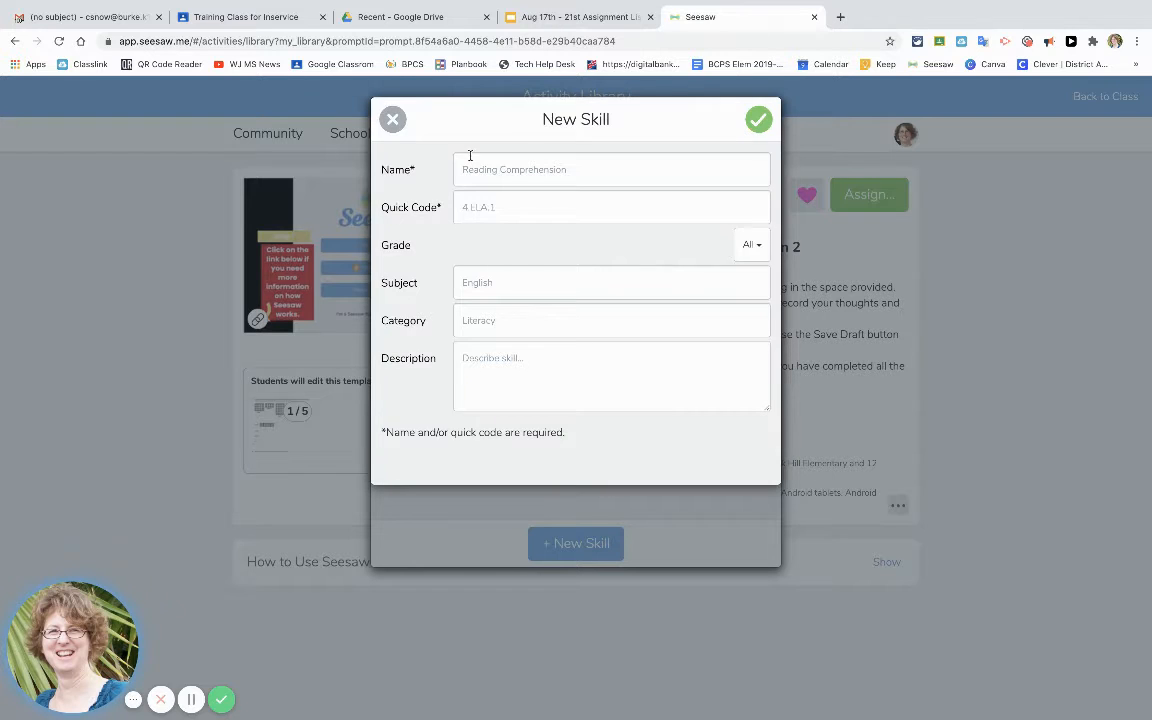
left_click(395, 119)
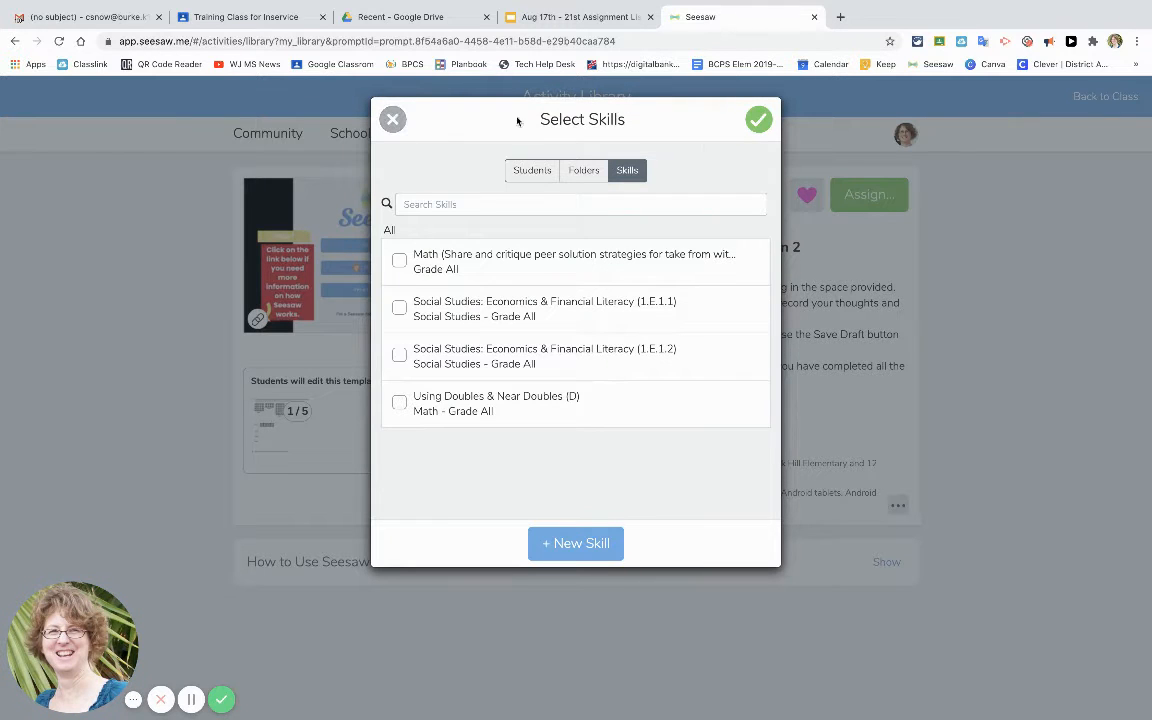
left_click(756, 120)
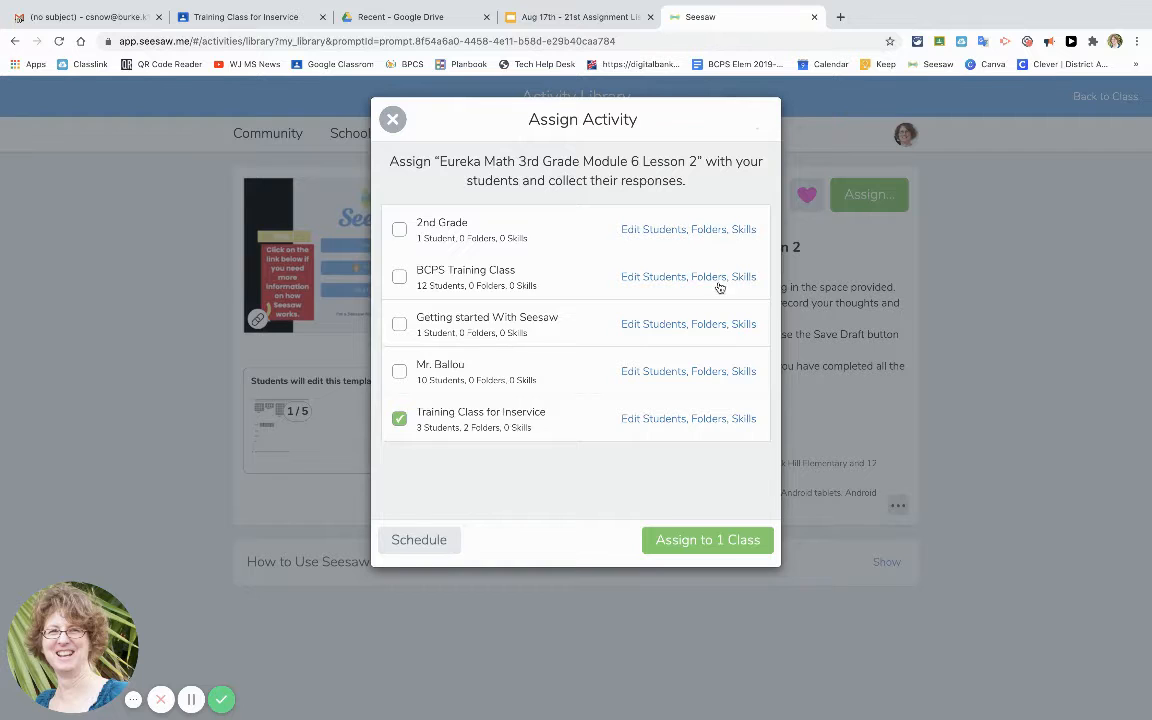
Assign the activity to the class and return to the class's activities list.
left_click(707, 540)
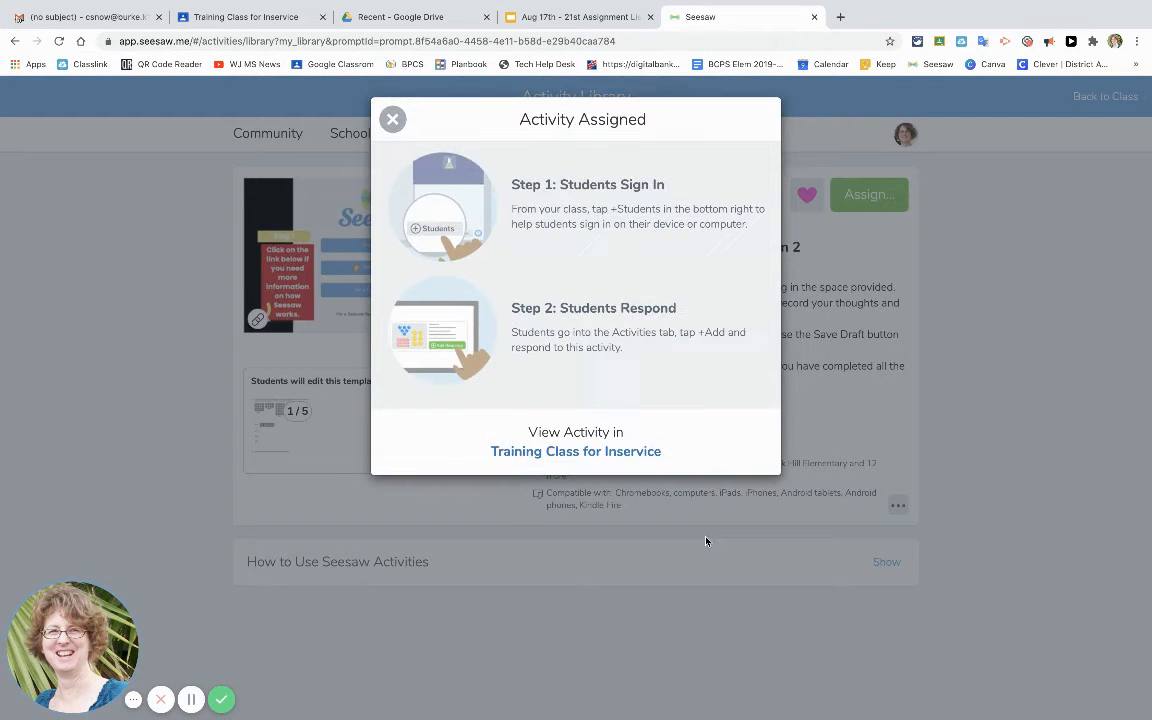
left_click(589, 455)
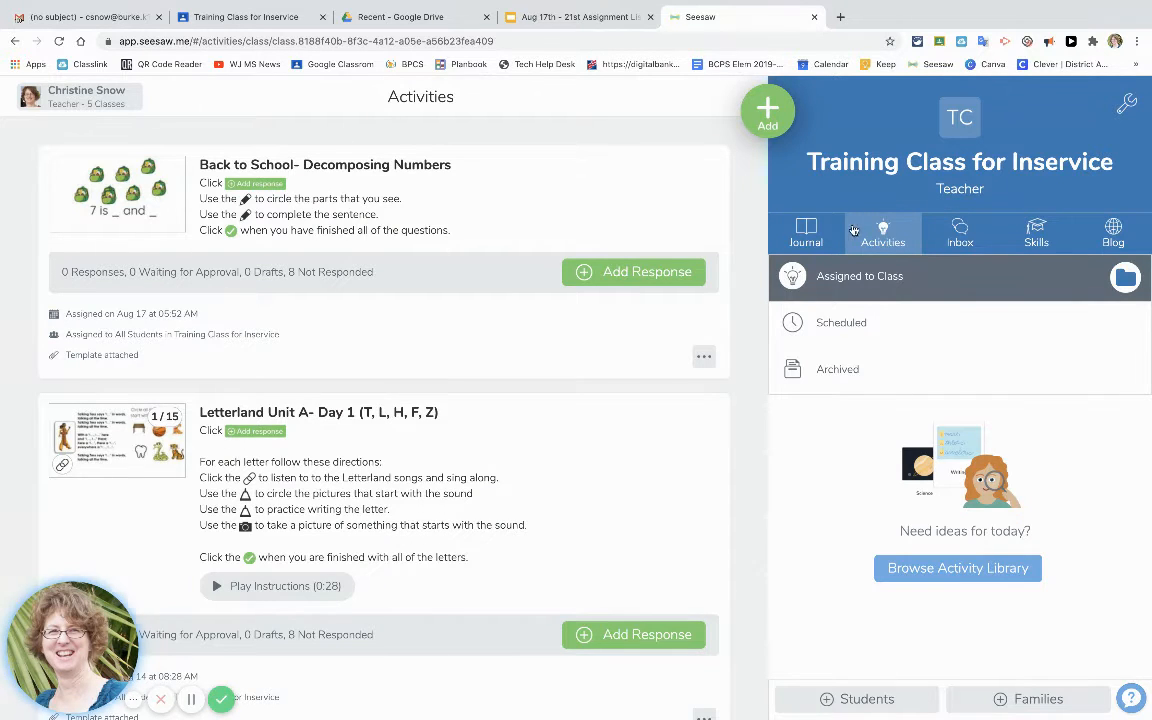
left_click(882, 235)
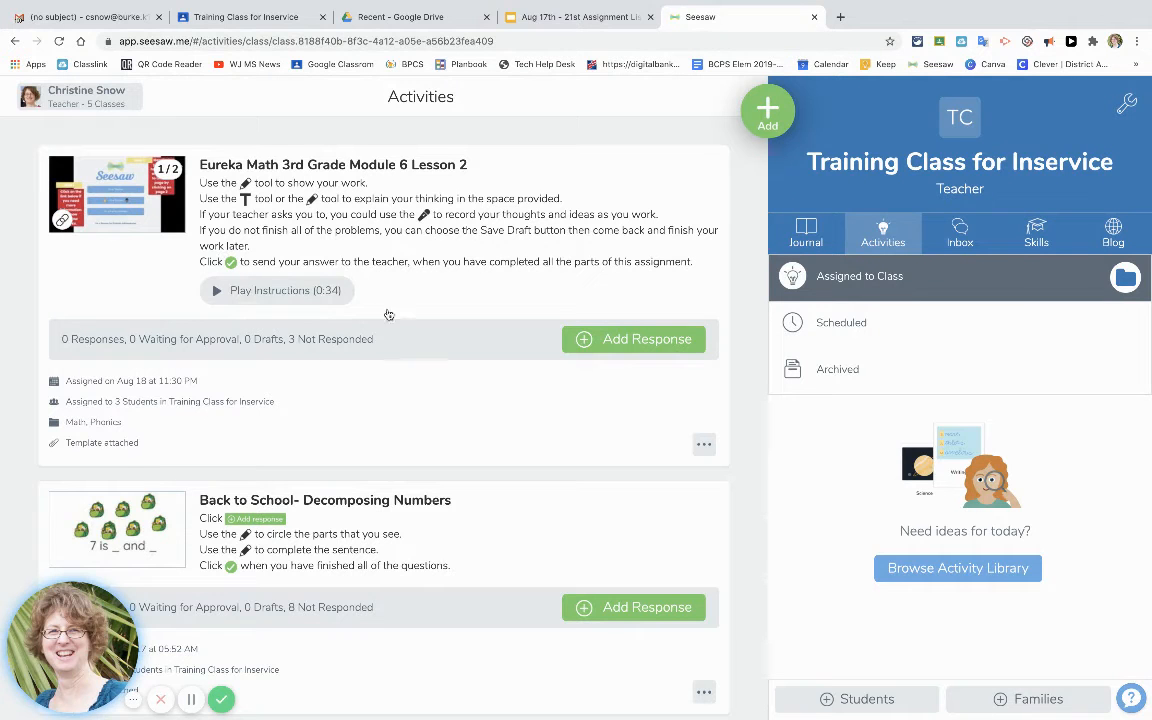
Open the assigned Eureka Math activity and copy its student link.
left_click(302, 343)
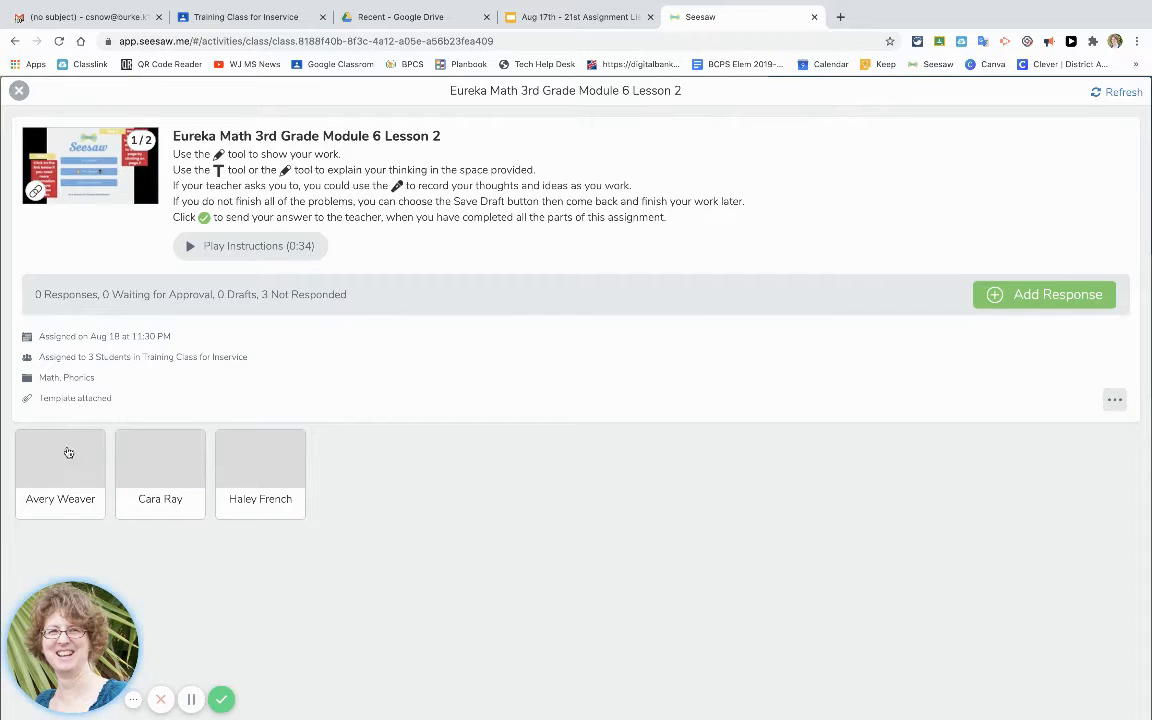
left_click(1114, 402)
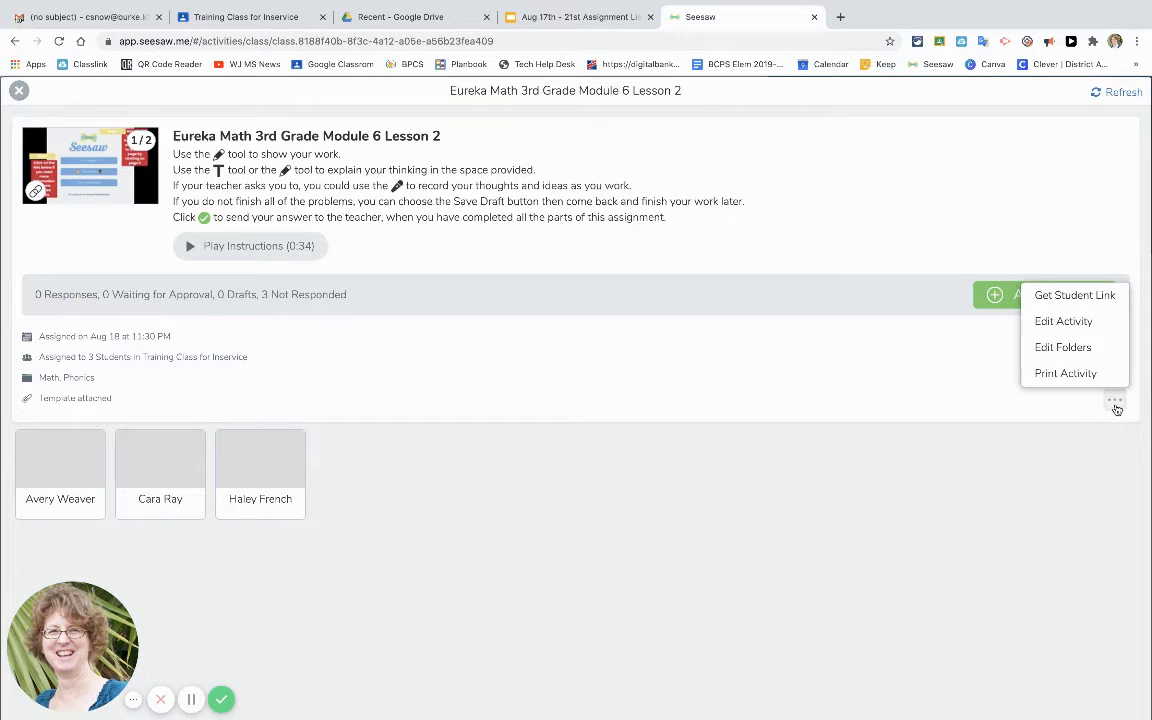
left_click(1080, 304)
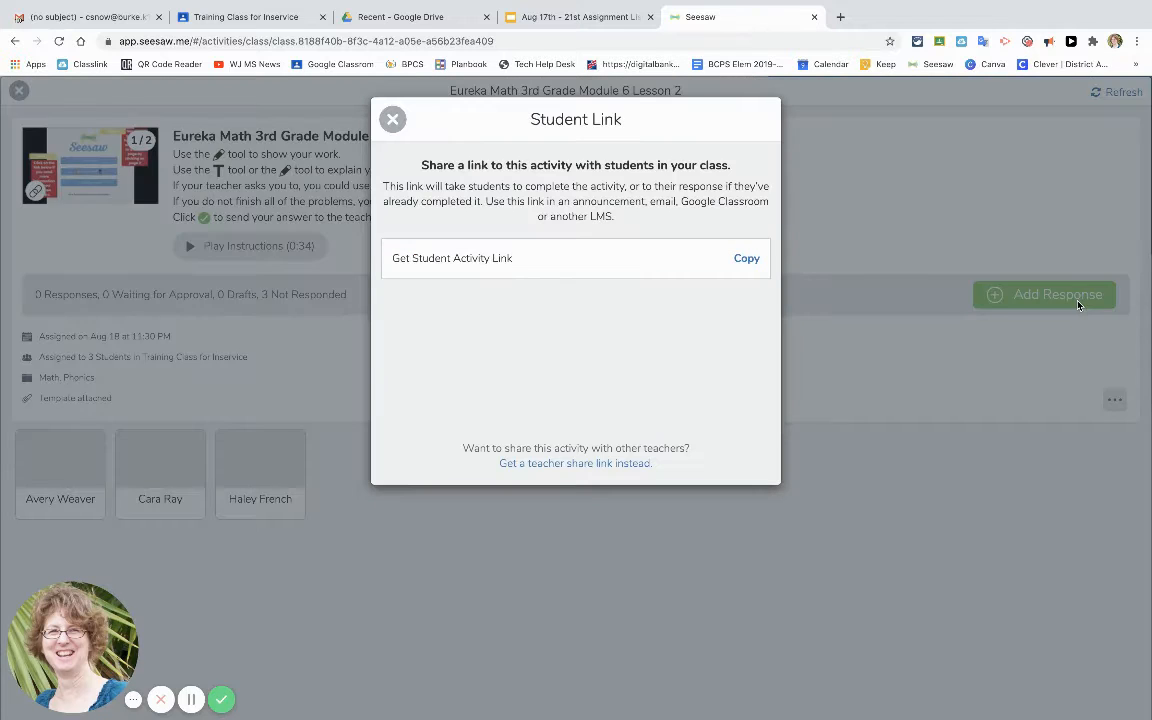
left_click(747, 259)
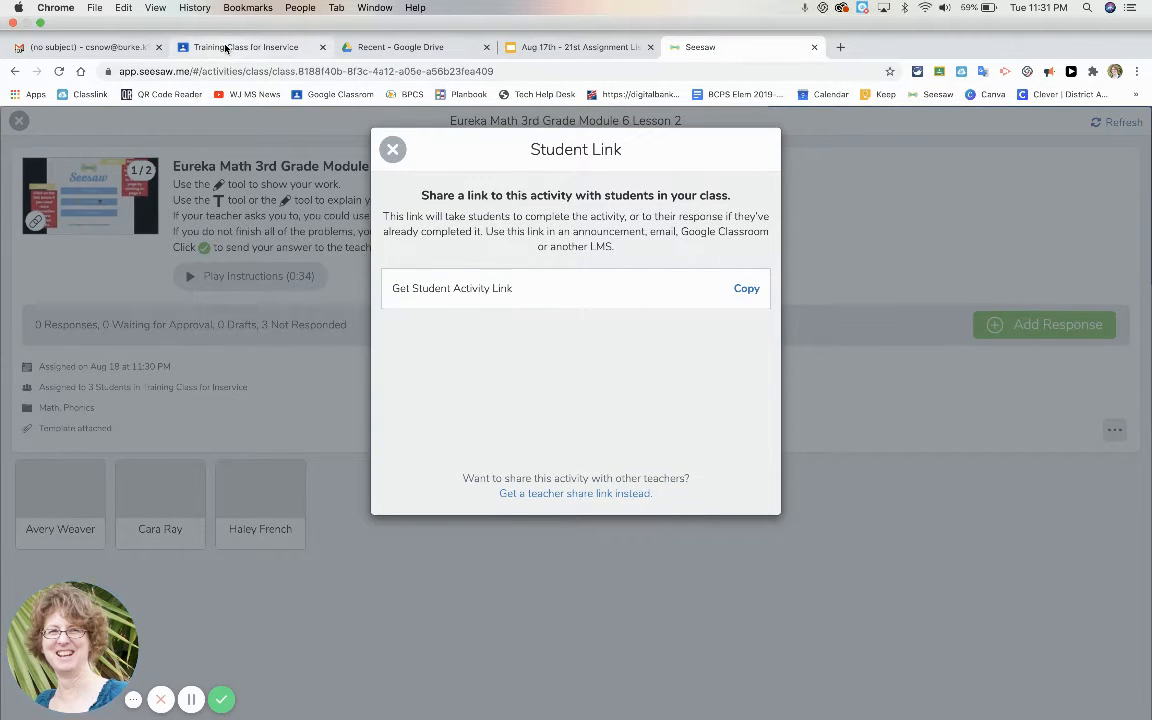
Switch to Google Classroom and open the Aug 17th - 21st Assignments slides attached to the class post.
left_click(226, 47)
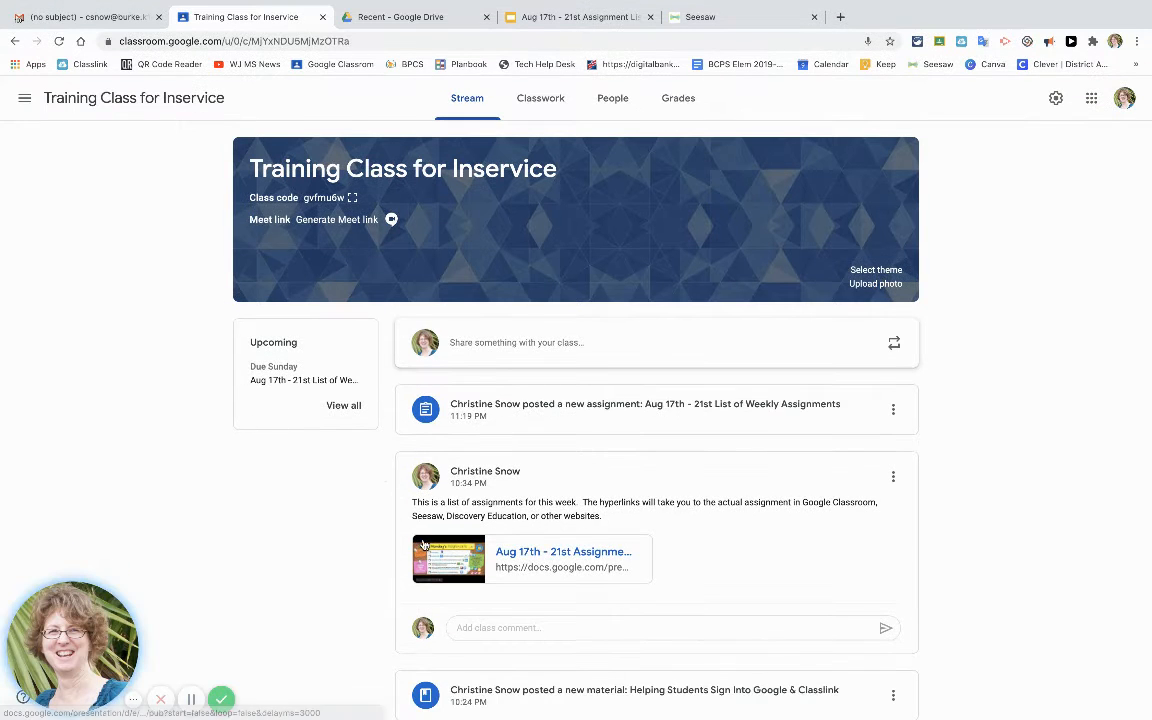
left_click(543, 553)
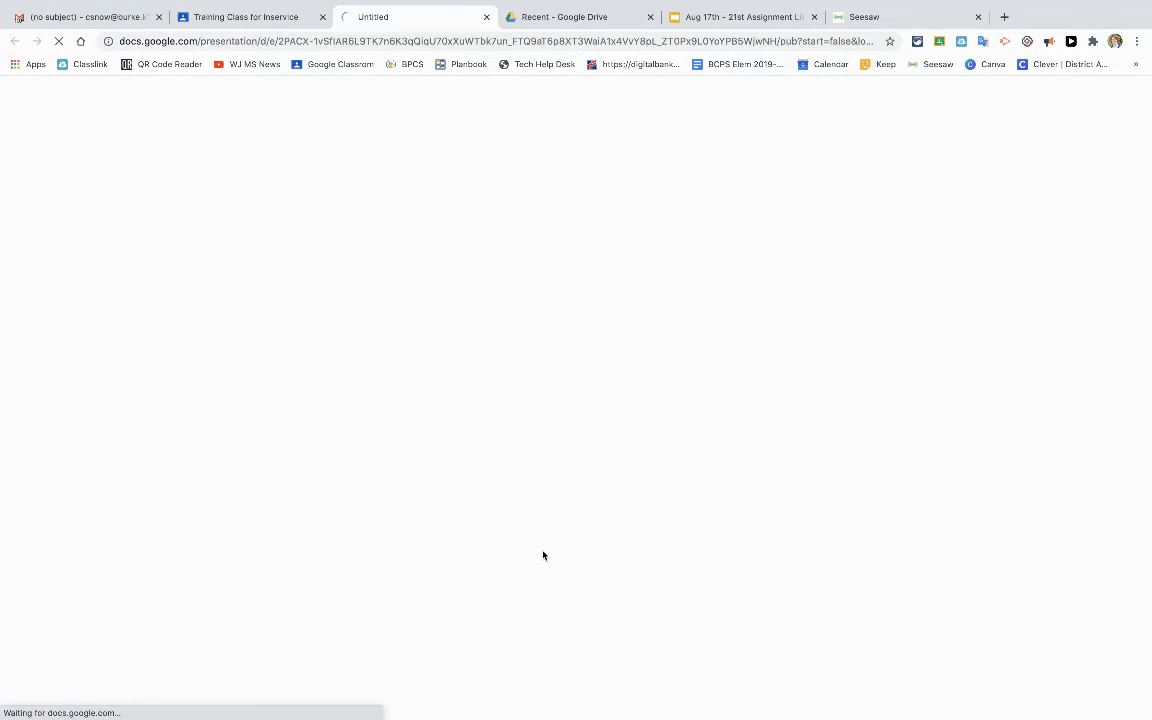
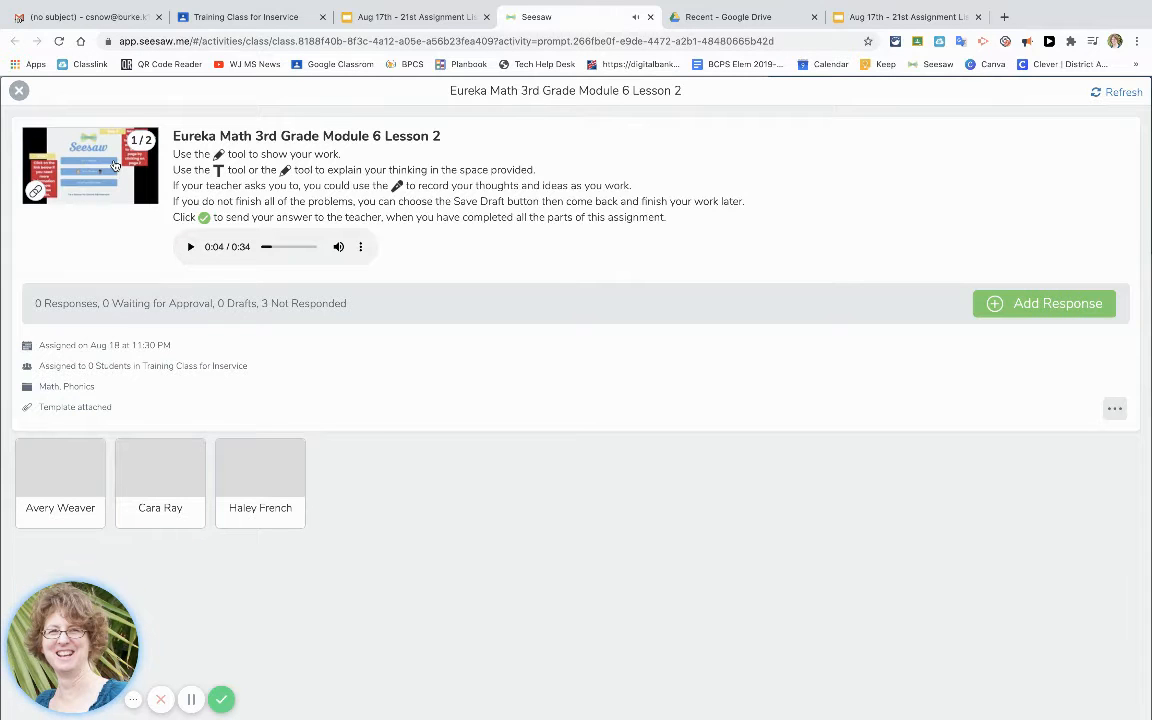
Preview the Eureka Math activity's pages and its linked Seesaw tutorial video, then close the preview.
left_click(115, 165)
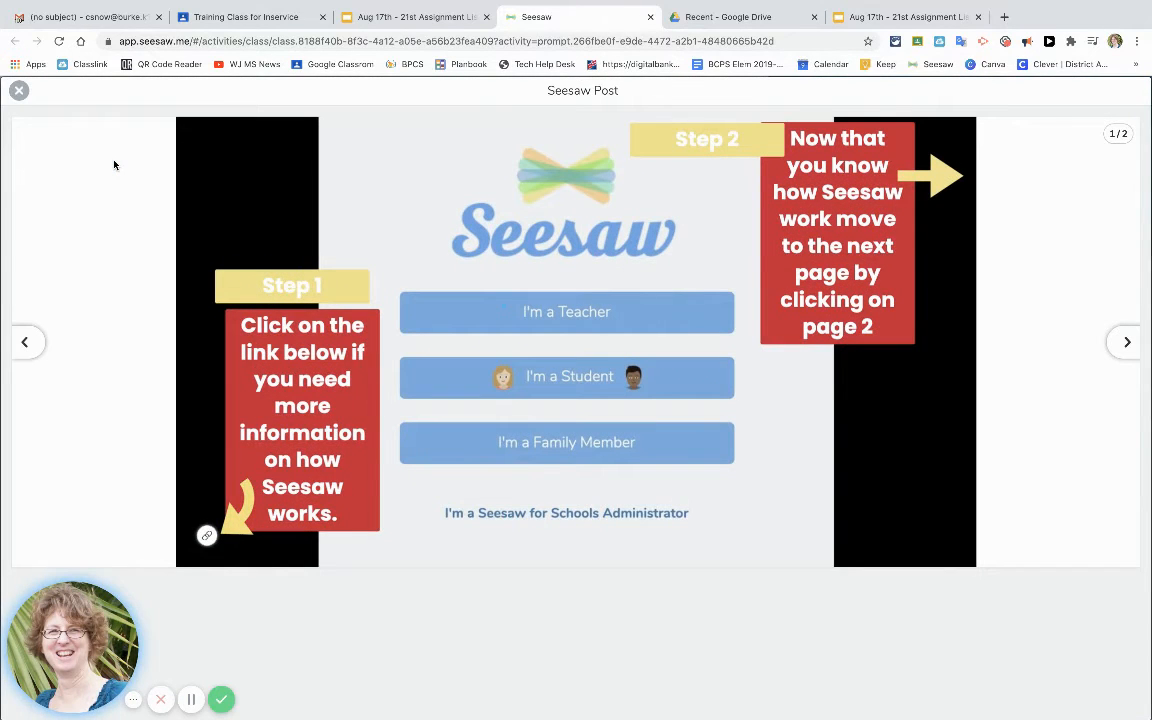
left_click(206, 535)
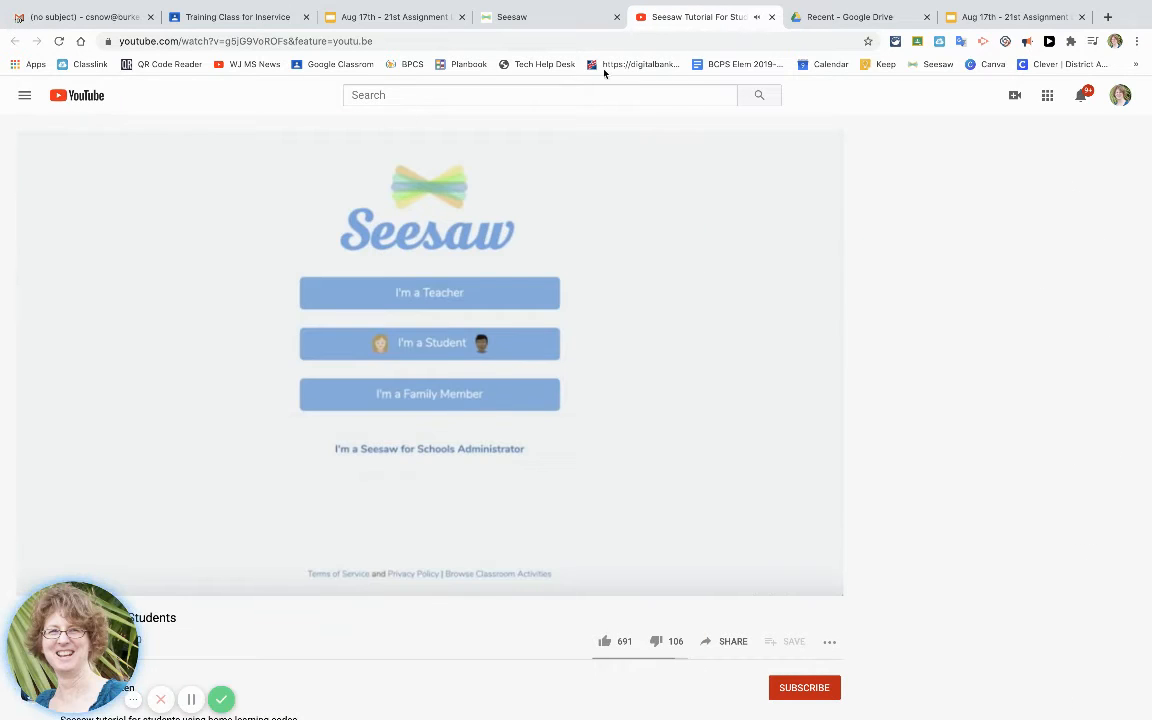
left_click(772, 17)
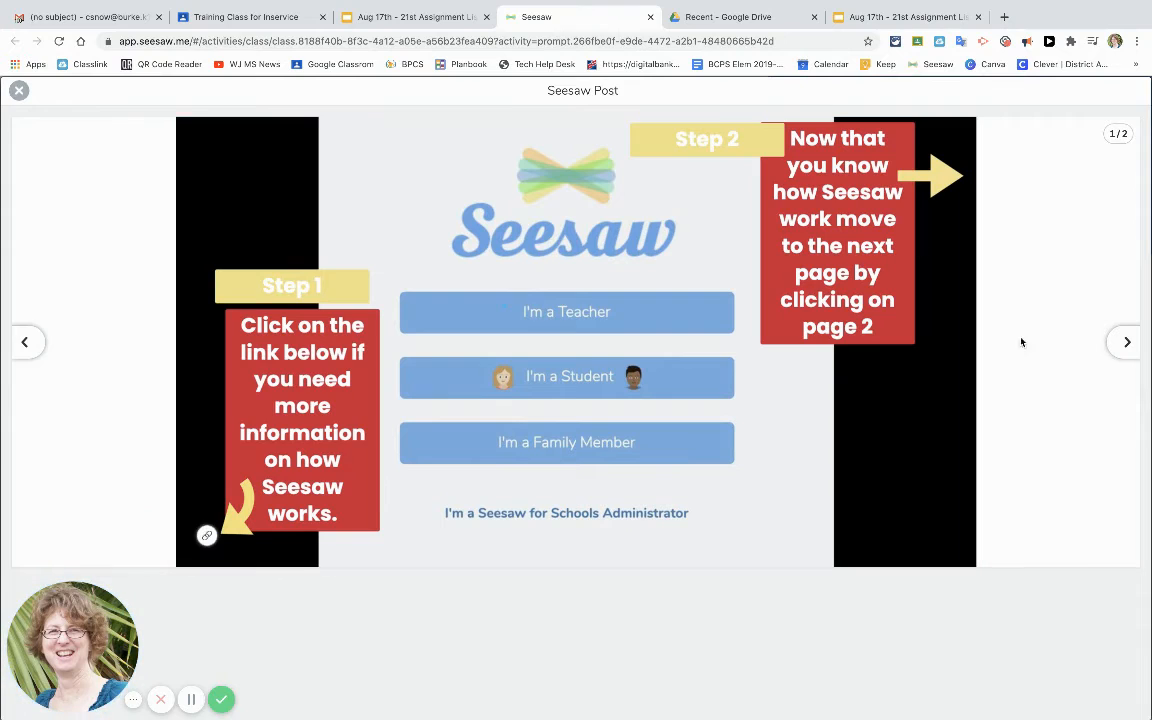
left_click(1122, 345)
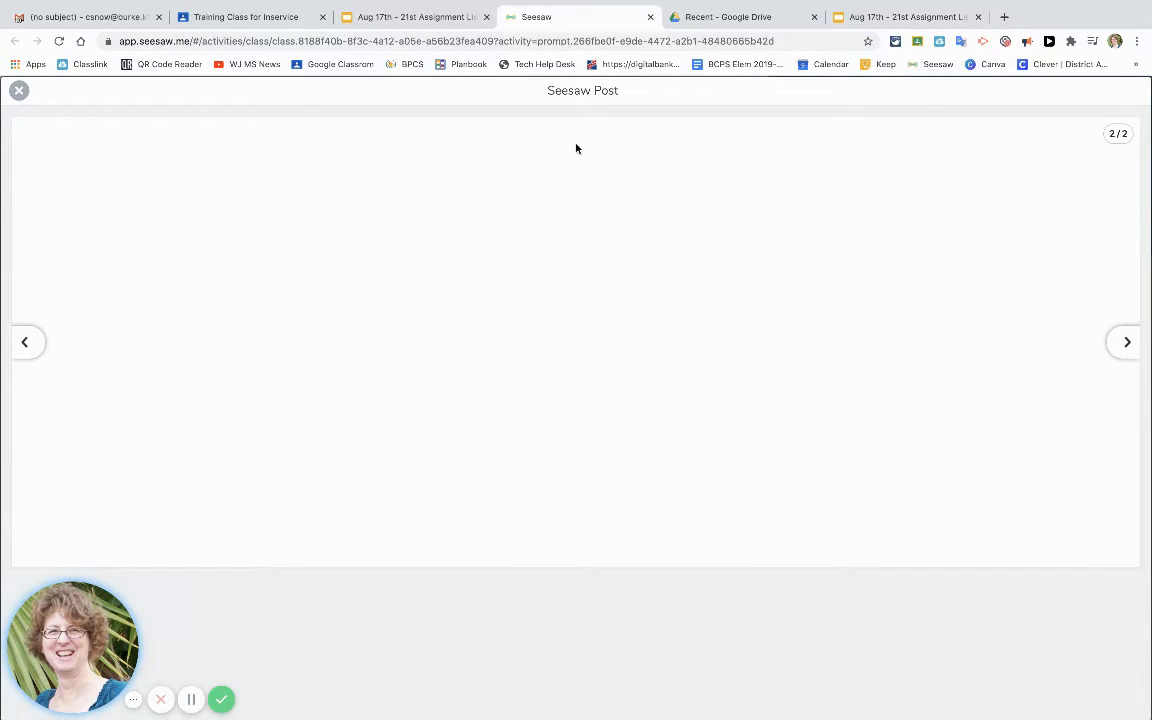
left_click(20, 92)
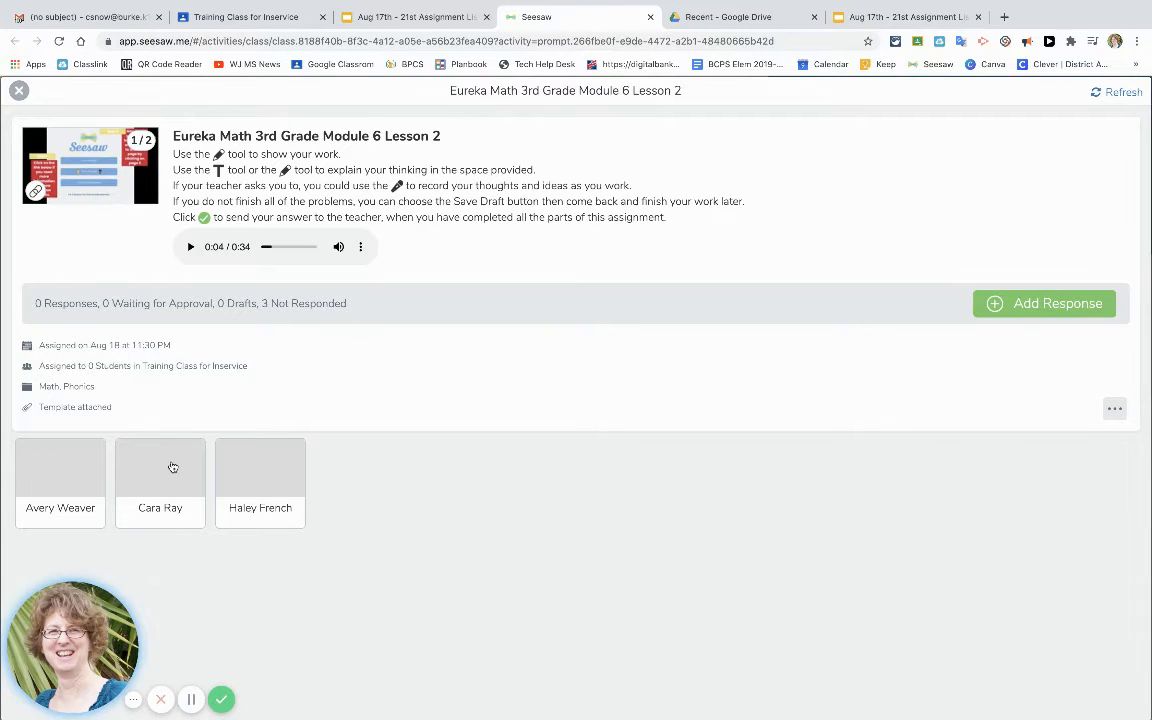
Start a new response to the activity for a student and zoom the worksheet in and out.
left_click(1035, 306)
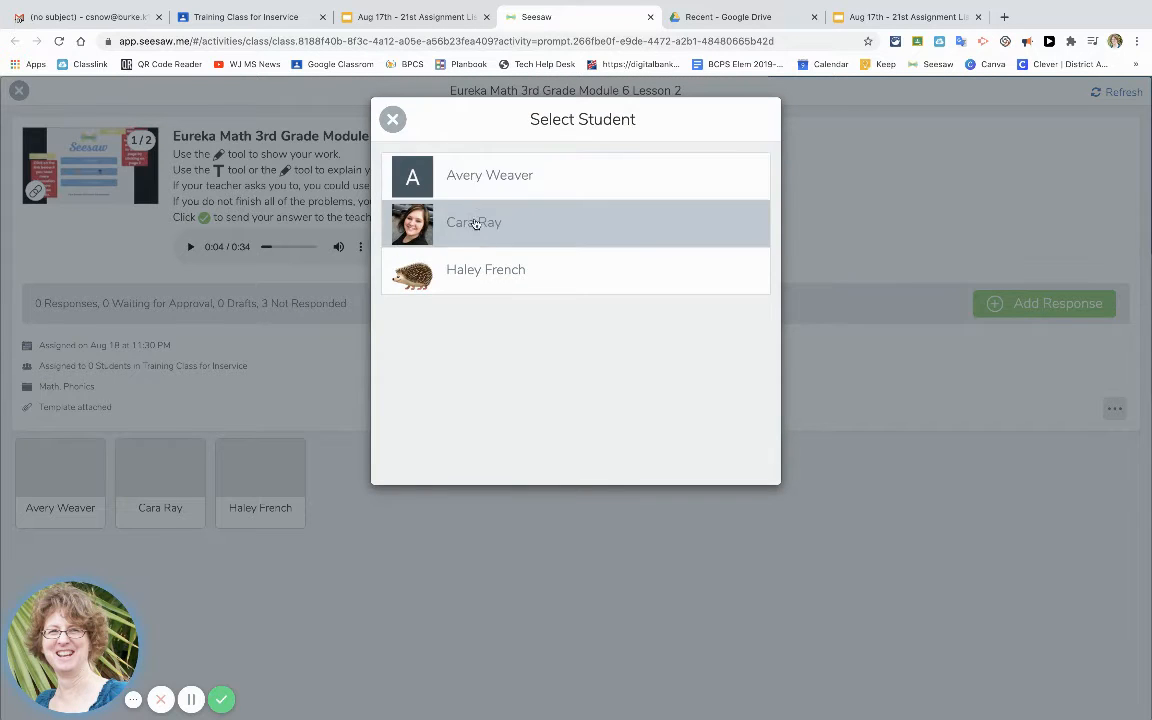
left_click(475, 283)
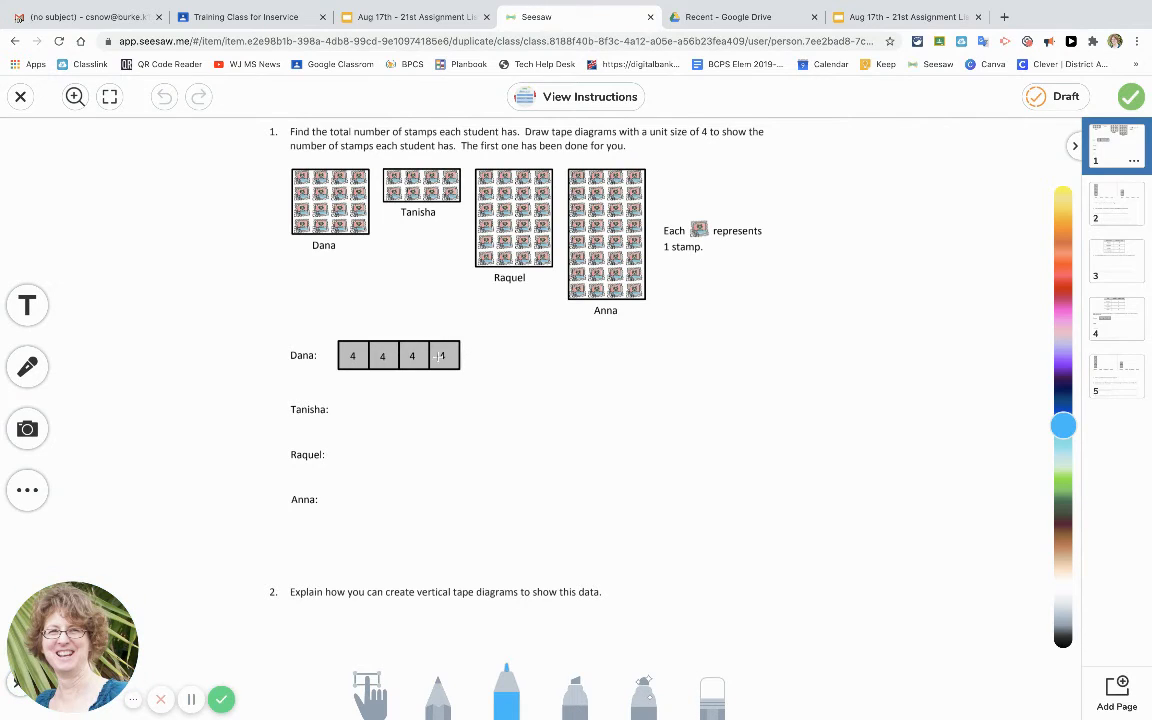
left_click(75, 97)
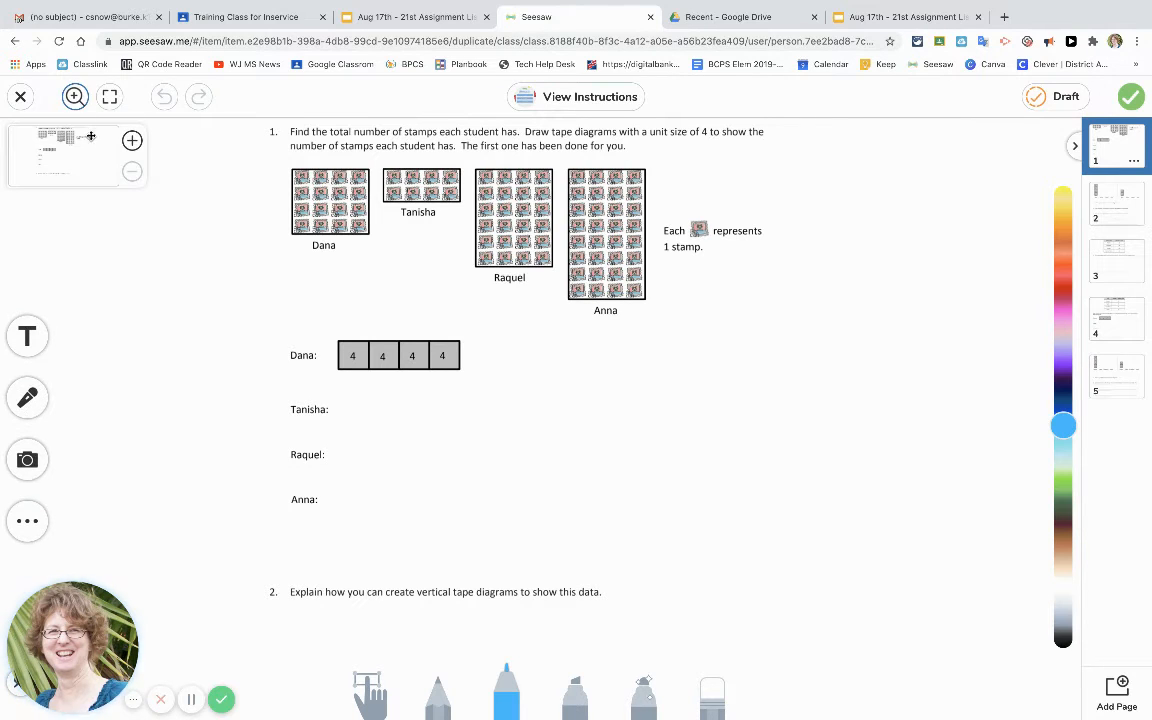
left_click(132, 141)
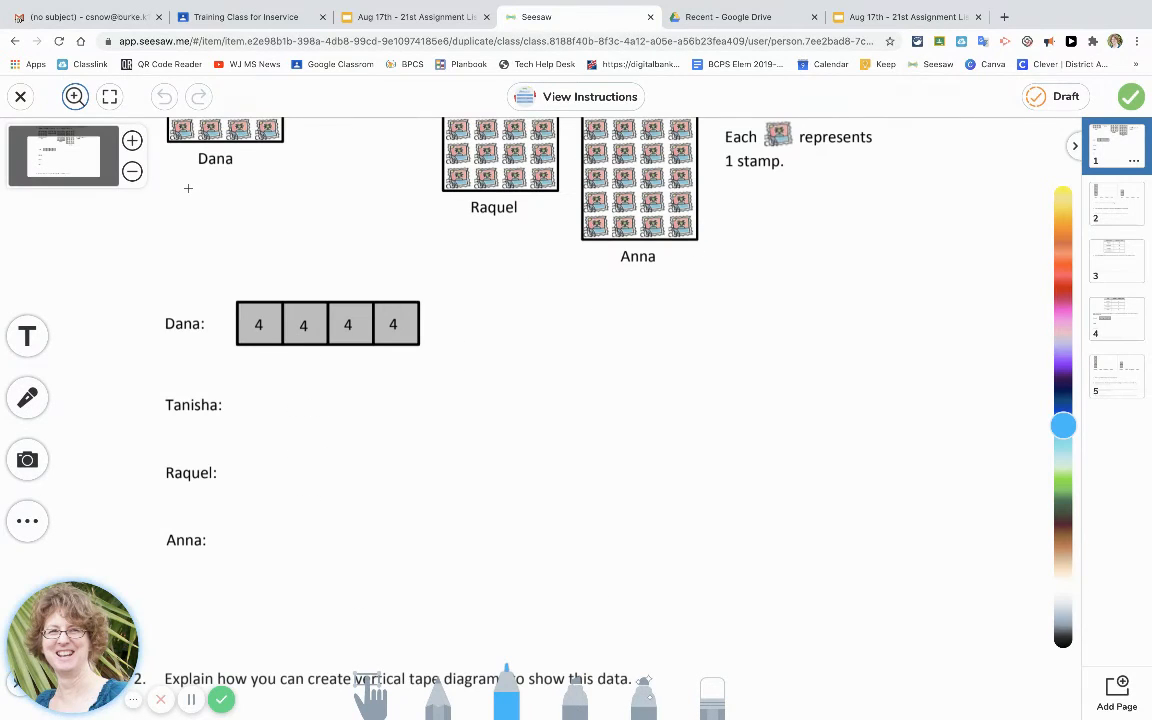
left_click(132, 171)
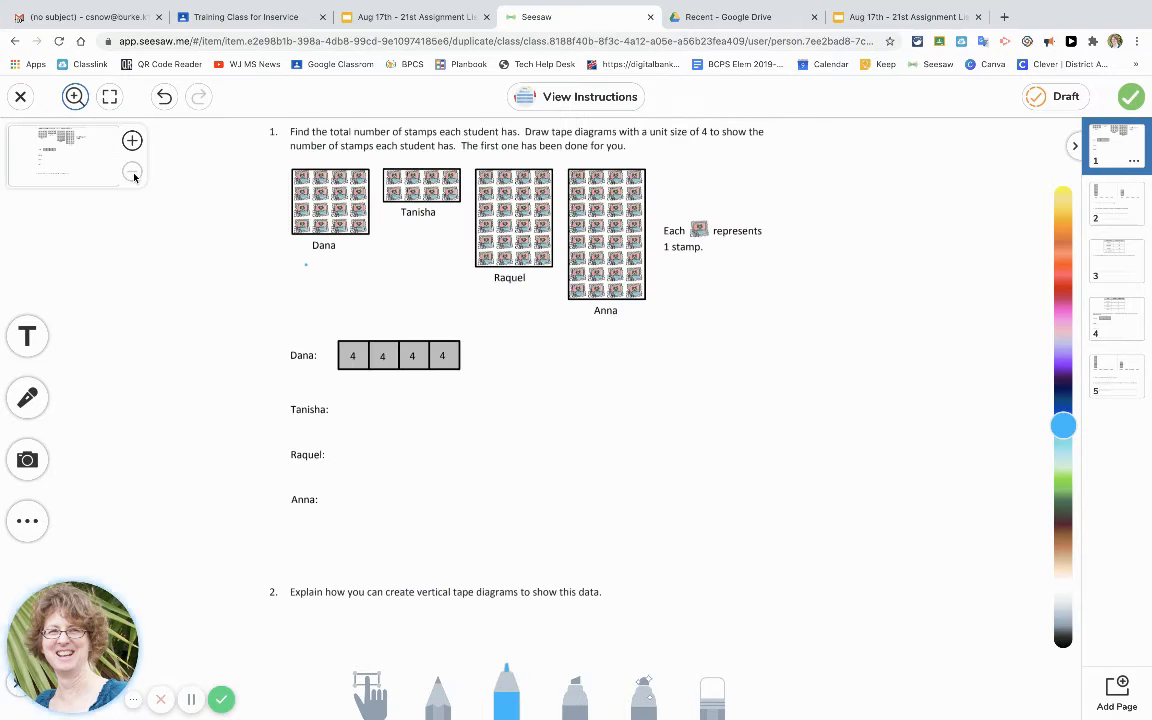
Draw and erase a test mark on the worksheet, then save the student's response as a draft.
mouse_move(209, 176)
left_mouse_down()
mouse_move(285, 184)
mouse_move(361, 211)
left_mouse_up()
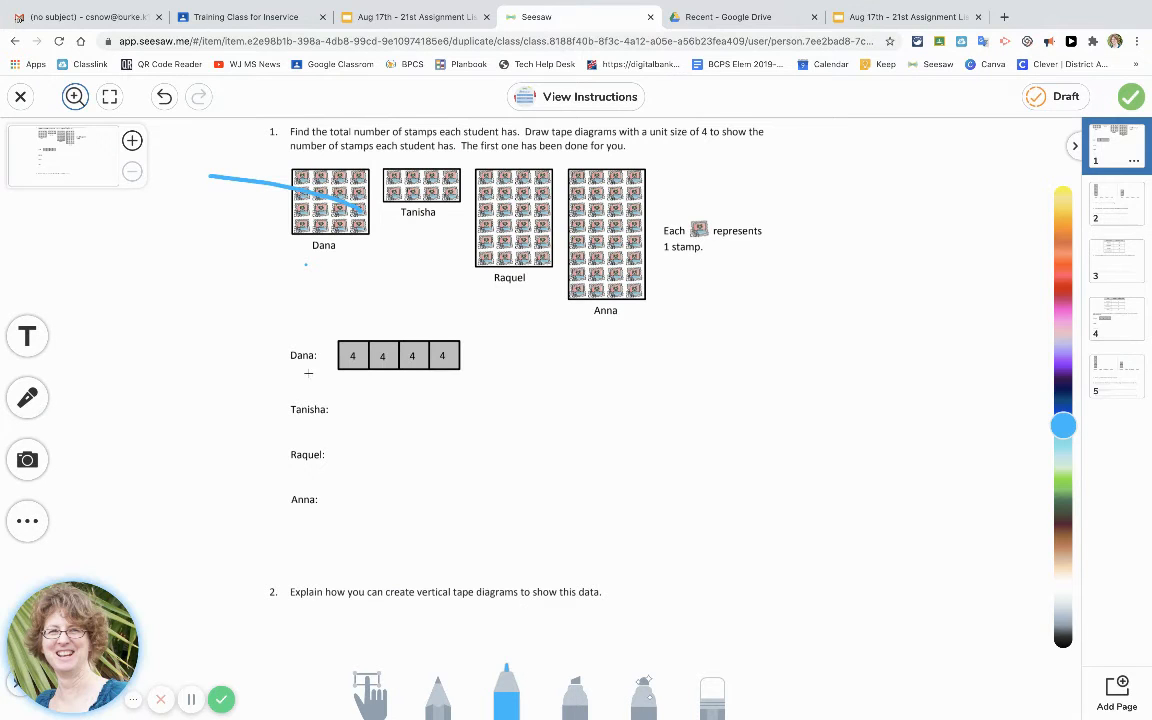
left_click(708, 692)
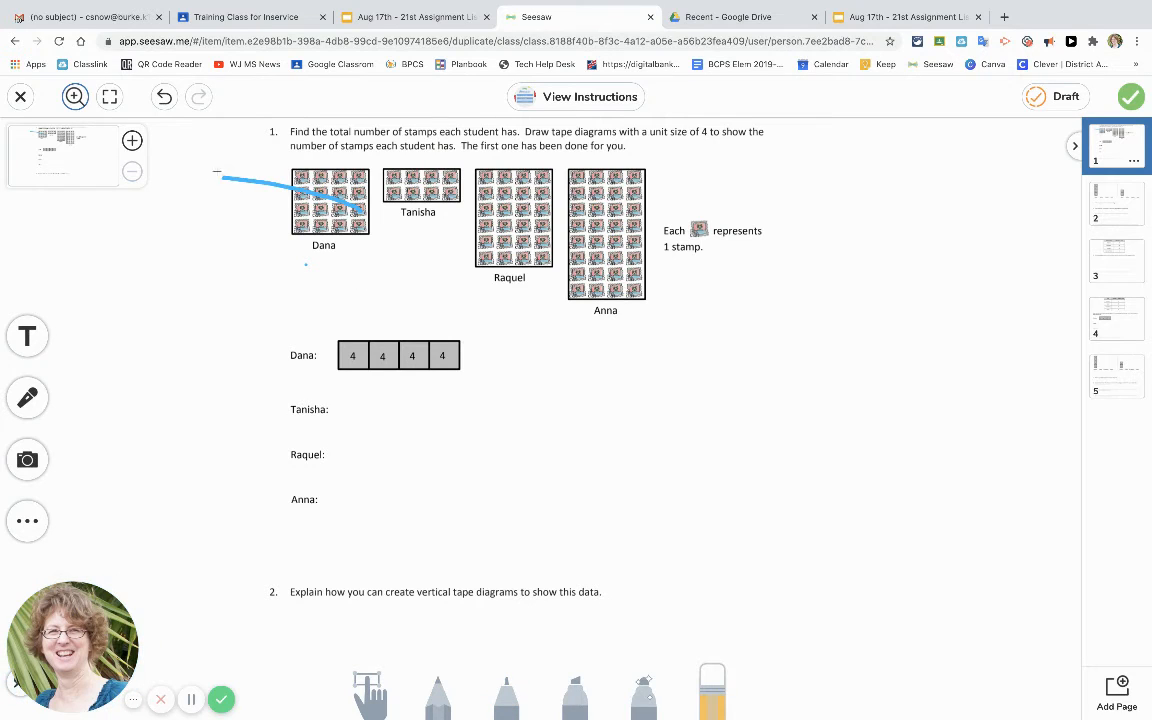
mouse_move(195, 157)
left_mouse_down()
mouse_move(276, 166)
mouse_move(373, 213)
left_mouse_up()
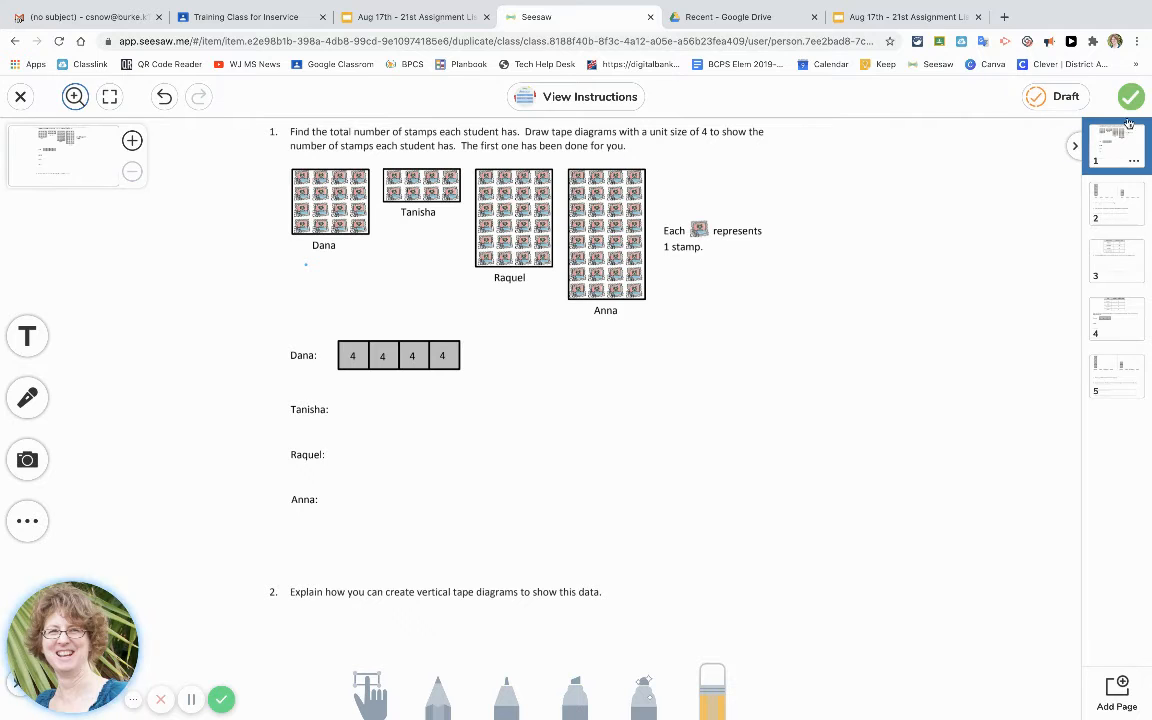
left_click(1057, 99)
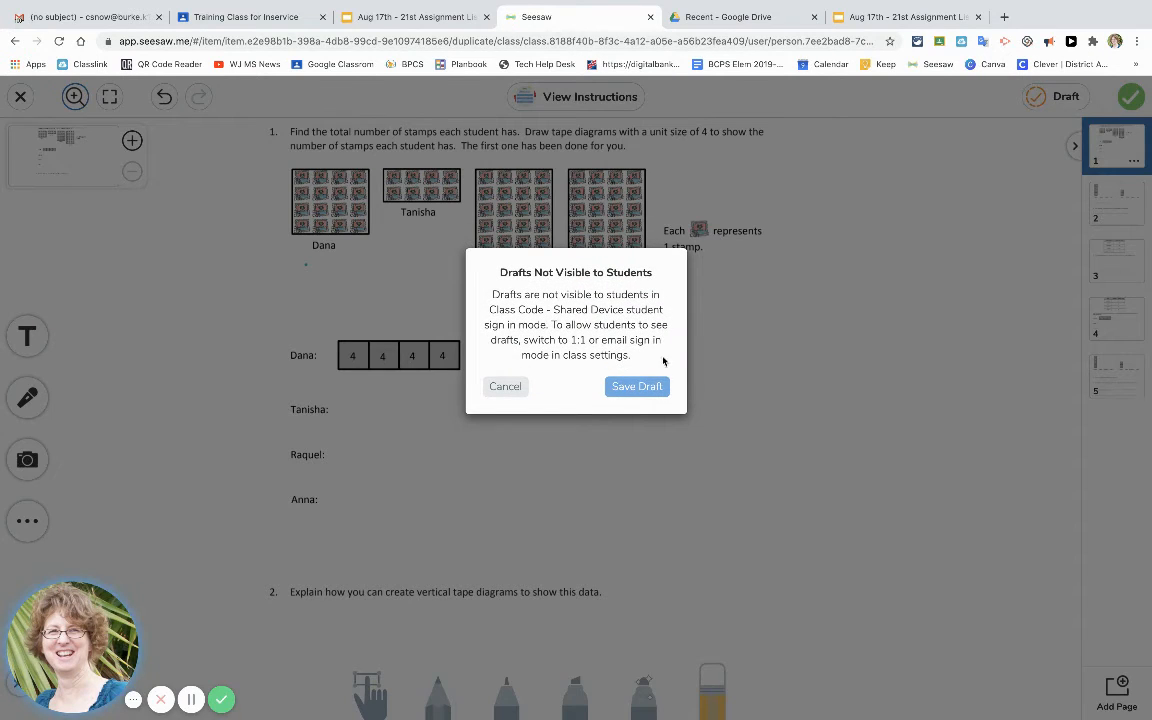
left_click(637, 387)
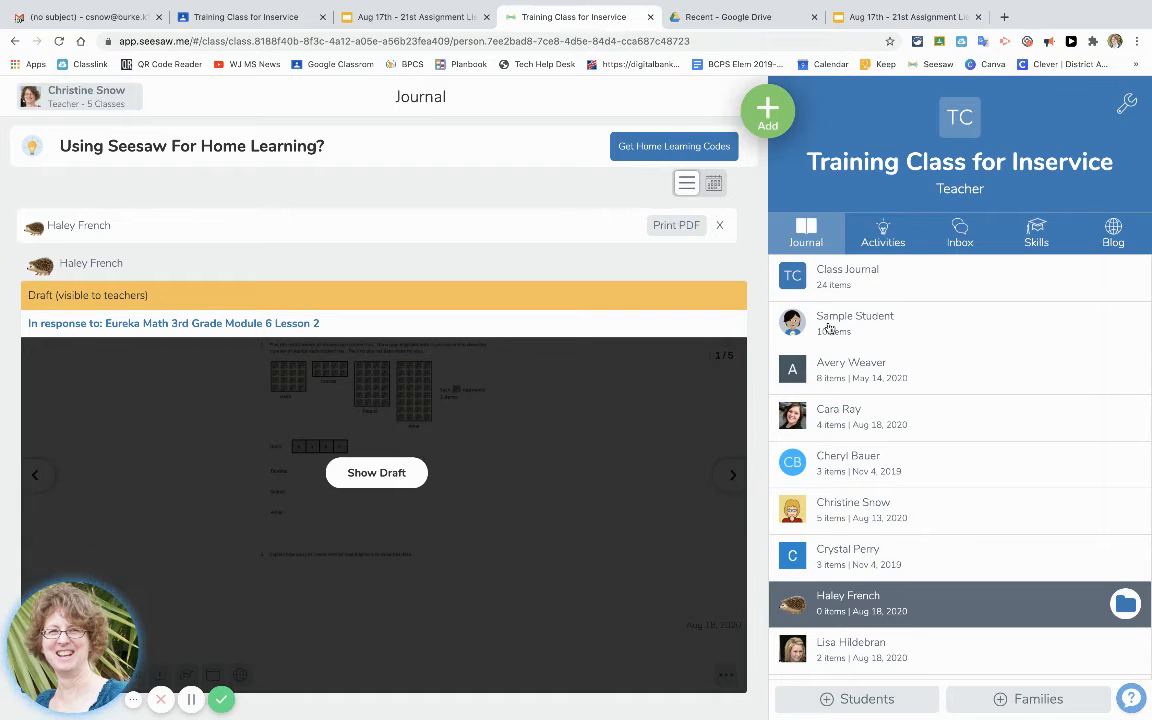
Return to the class's activities and start another response on the Eureka Math activity.
left_click(887, 230)
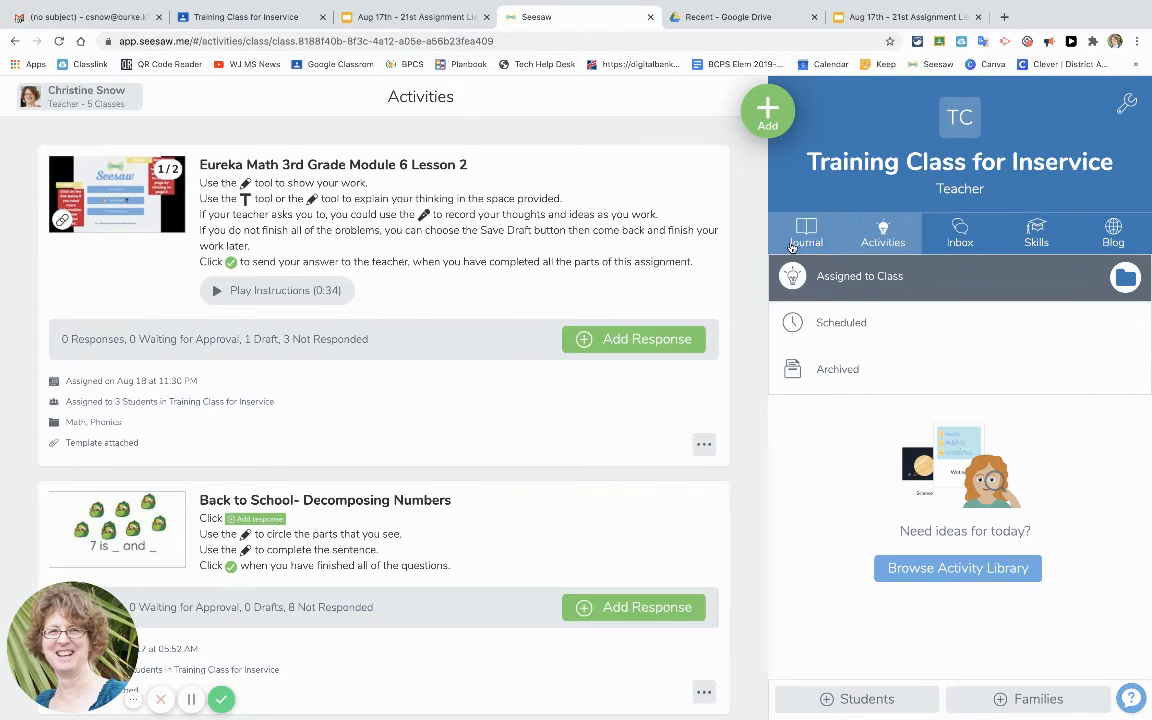
left_click(609, 337)
left_click(524, 281)
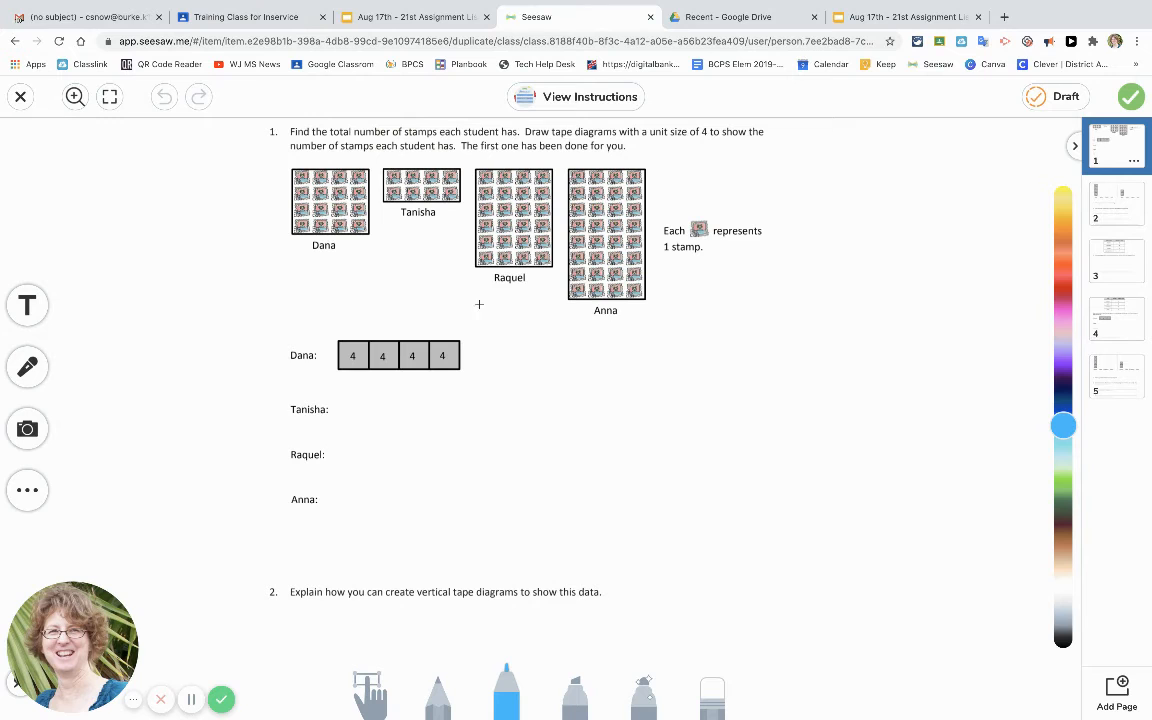
left_click(191, 704)
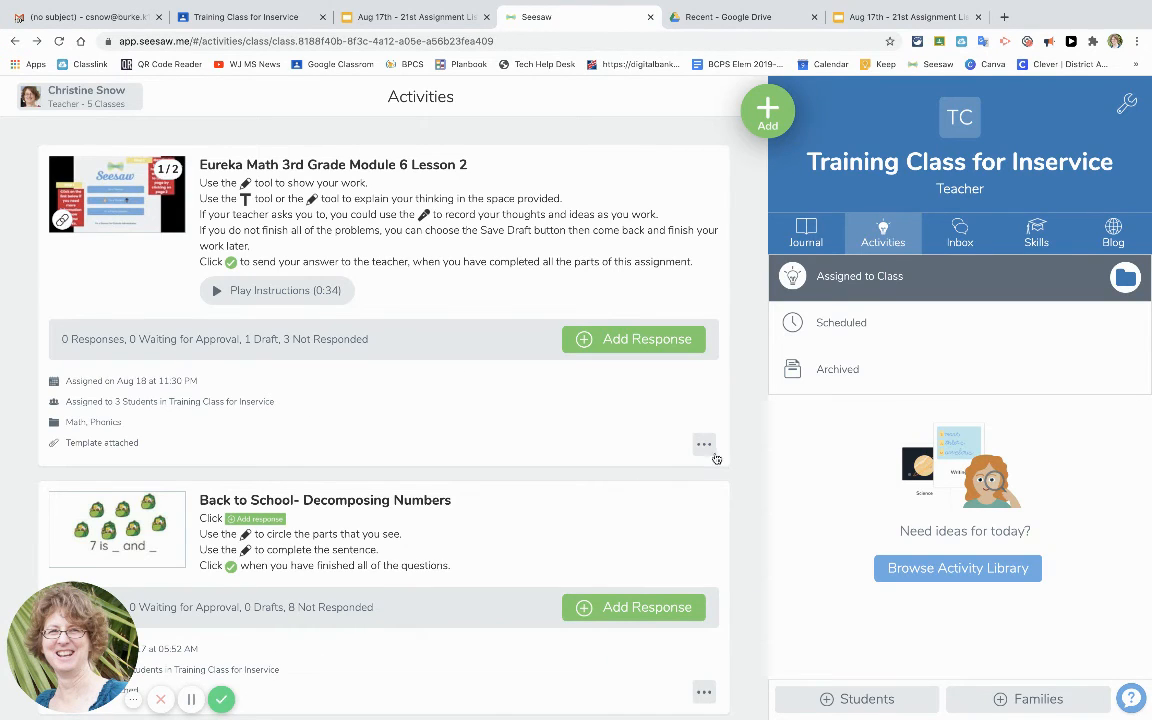
Copy the student link of the Eureka Math 3rd Grade Module 6 Lesson 2 activity.
left_click(704, 444)
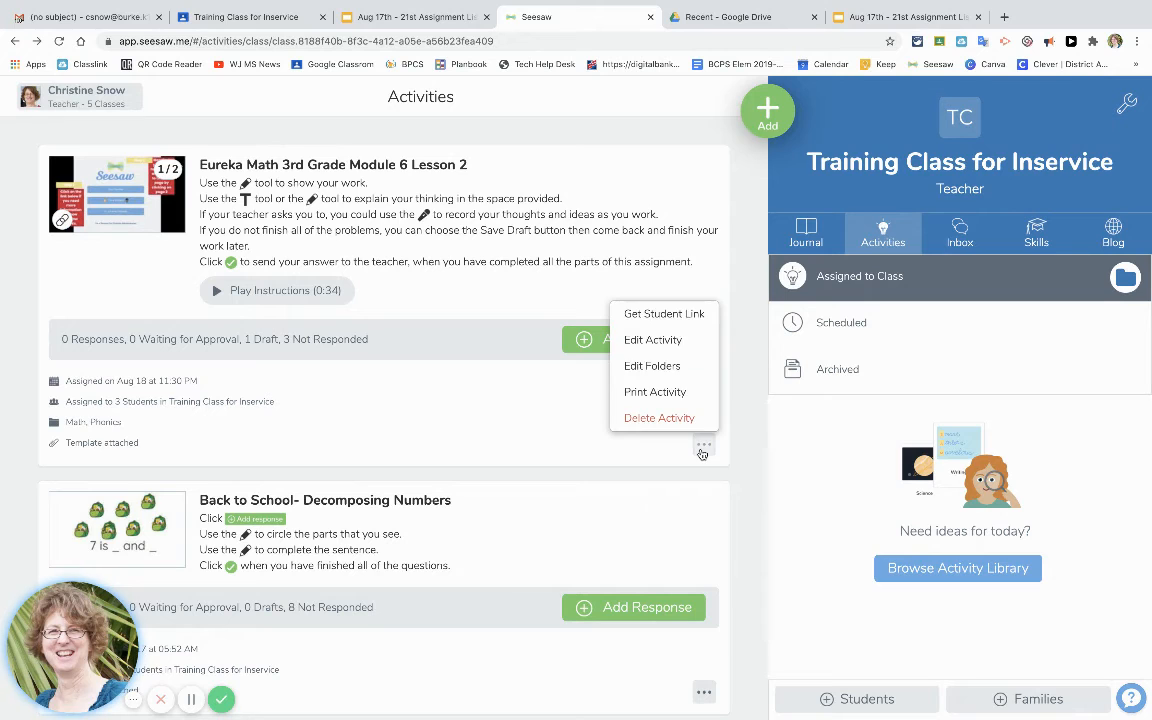
left_click(665, 316)
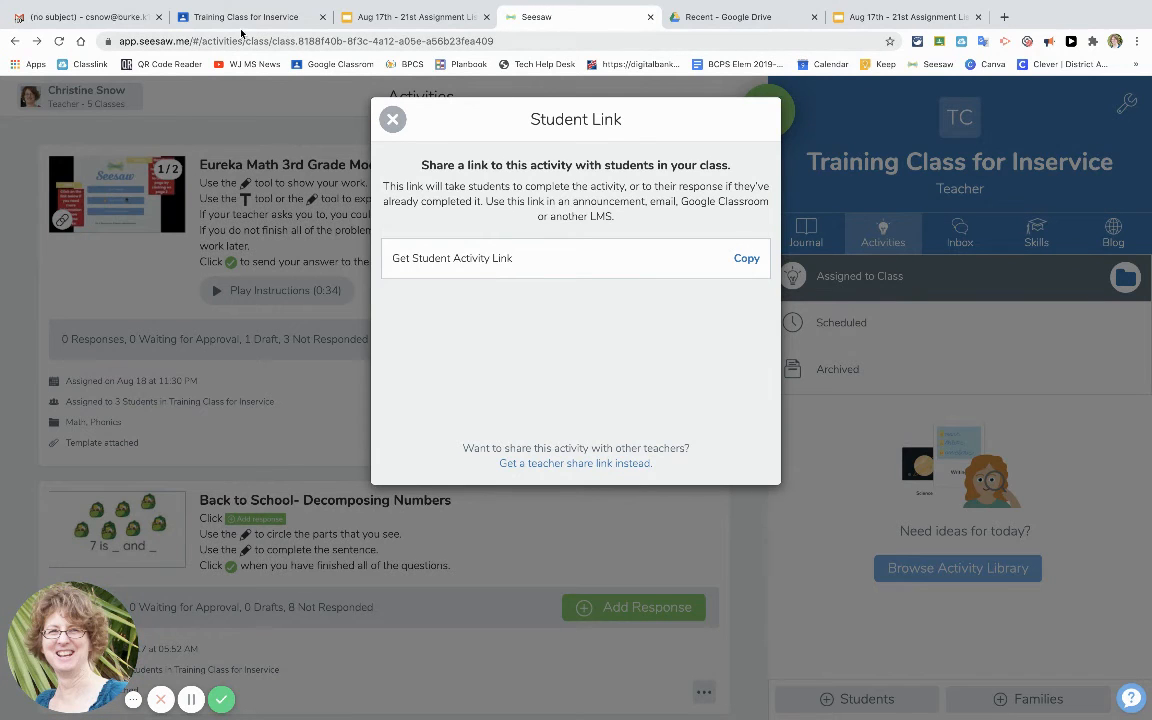
left_click(745, 259)
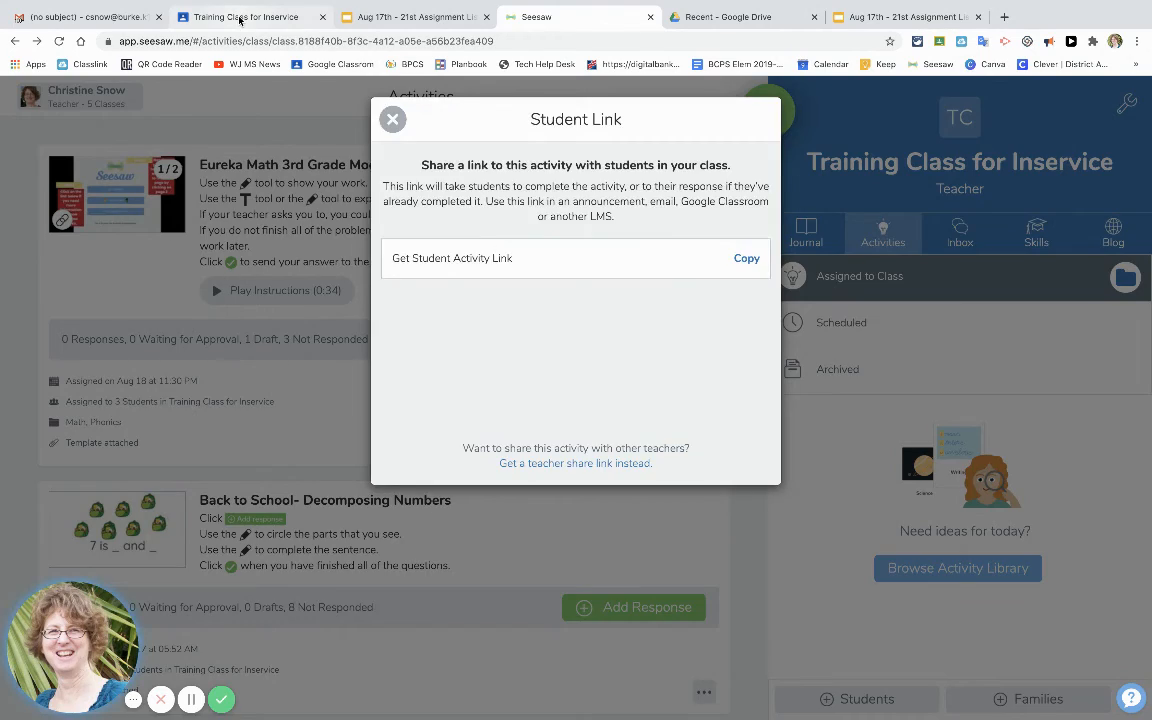
Switch to the Google Classroom class stream and preview the attached weekly assignments slides, then close them.
left_click(241, 20)
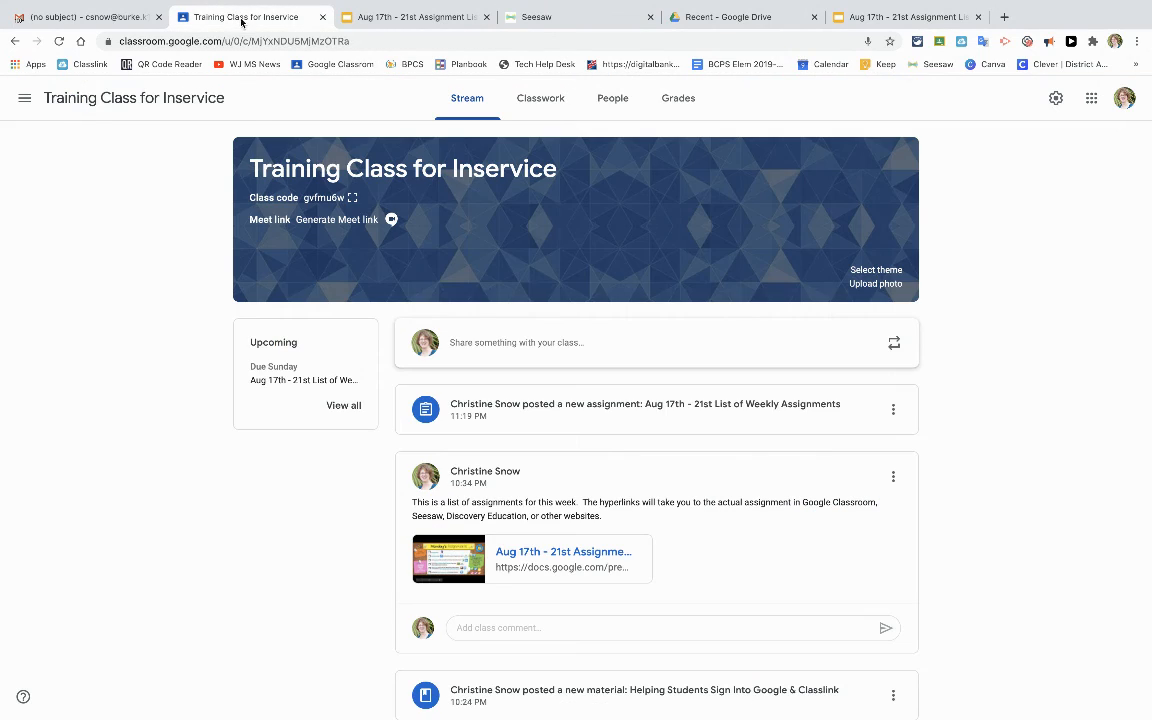
left_click(529, 555)
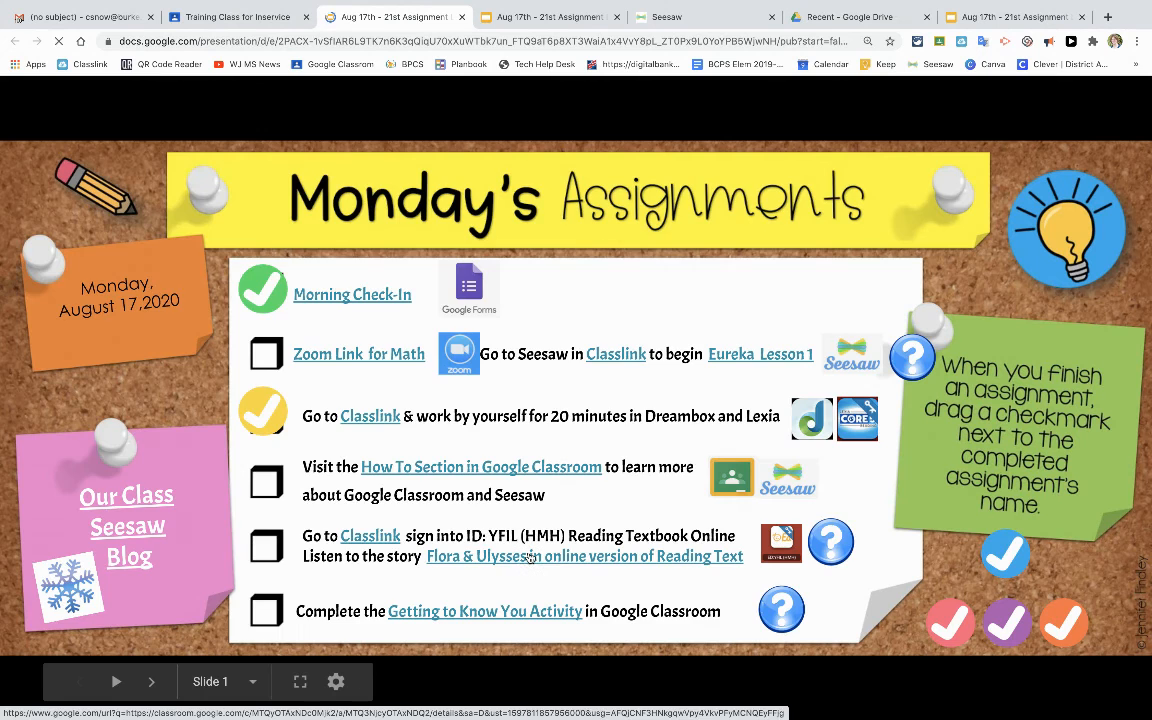
left_click(462, 18)
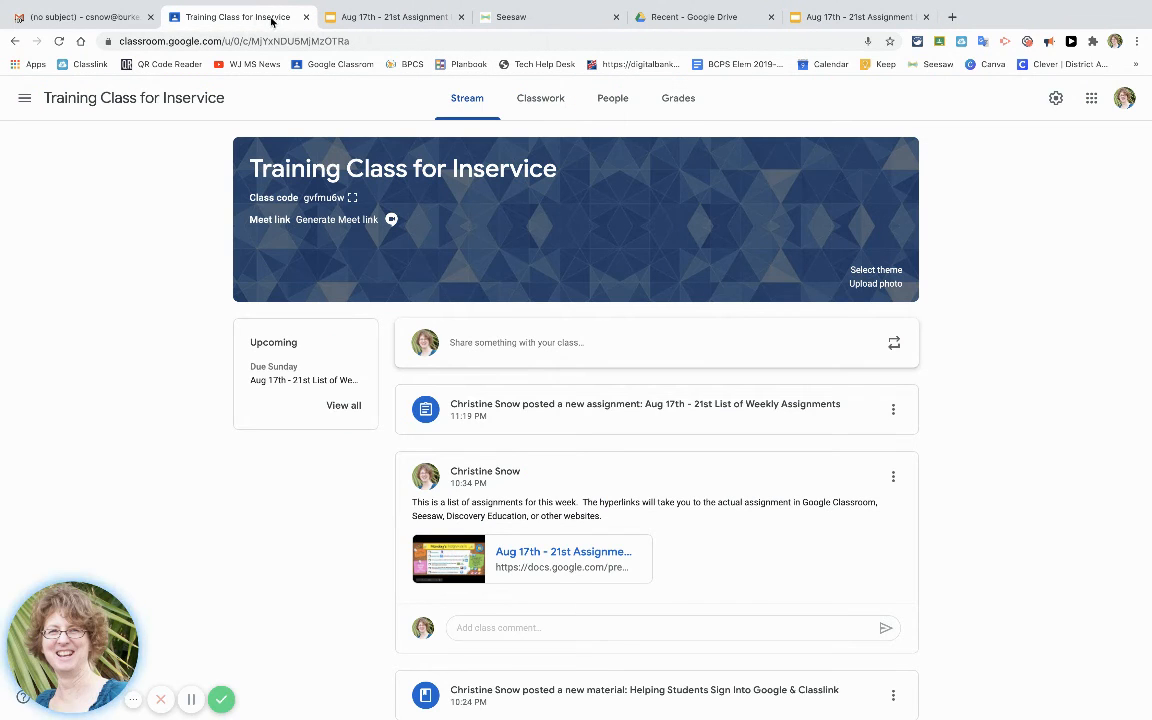
Create a new Classwork assignment and attach the copied Seesaw student link to it.
left_click(537, 102)
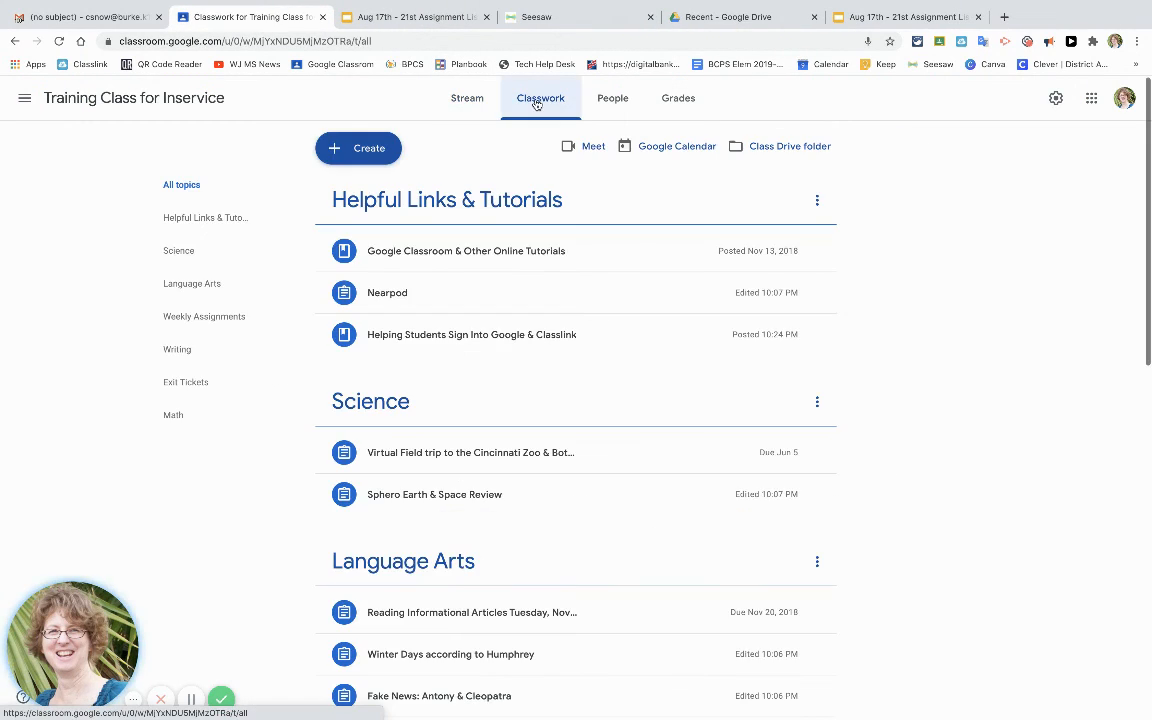
left_click(373, 150)
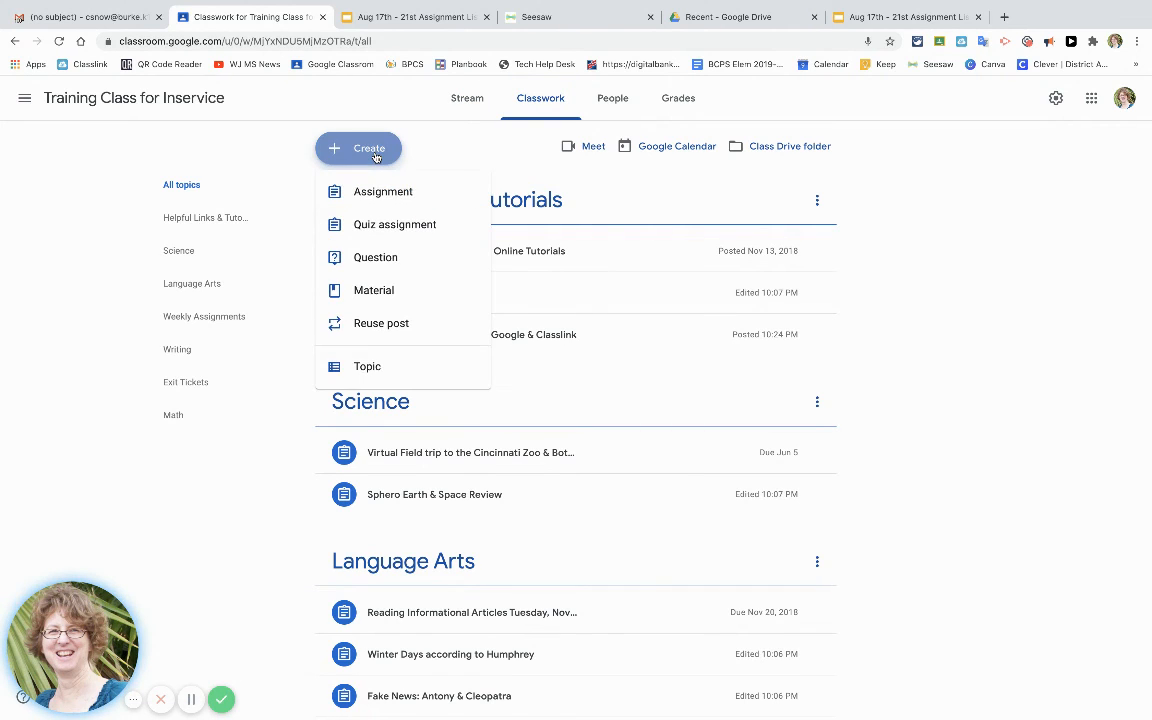
left_click(380, 188)
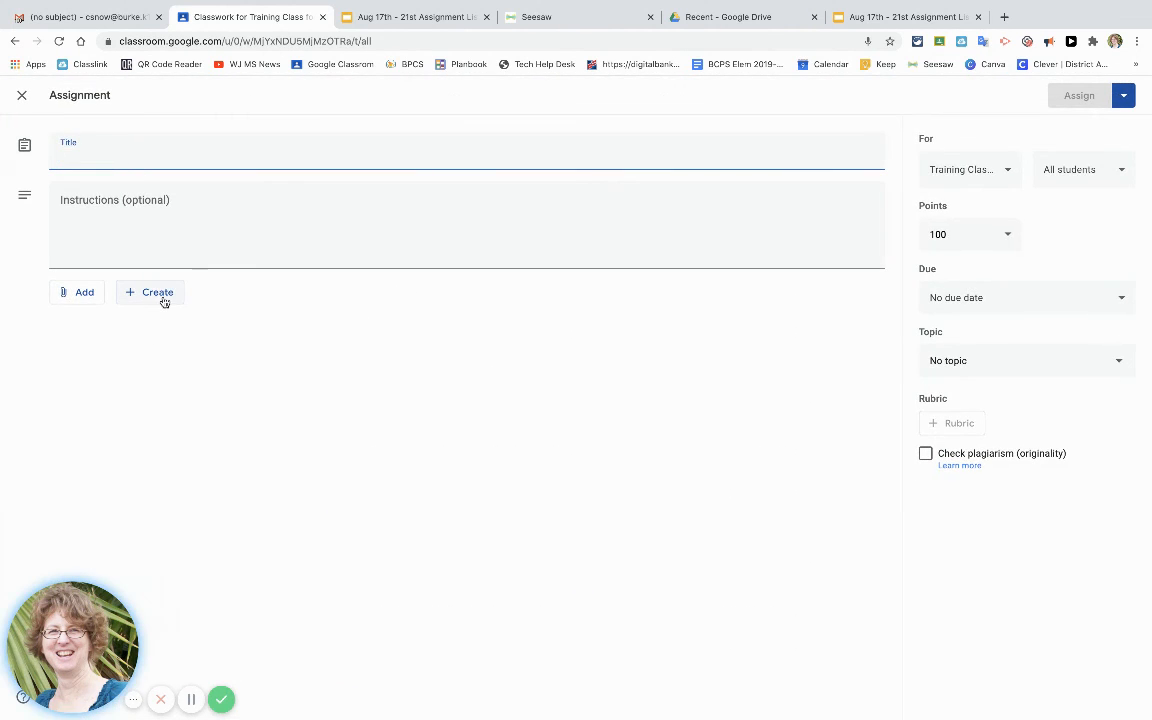
left_click(75, 294)
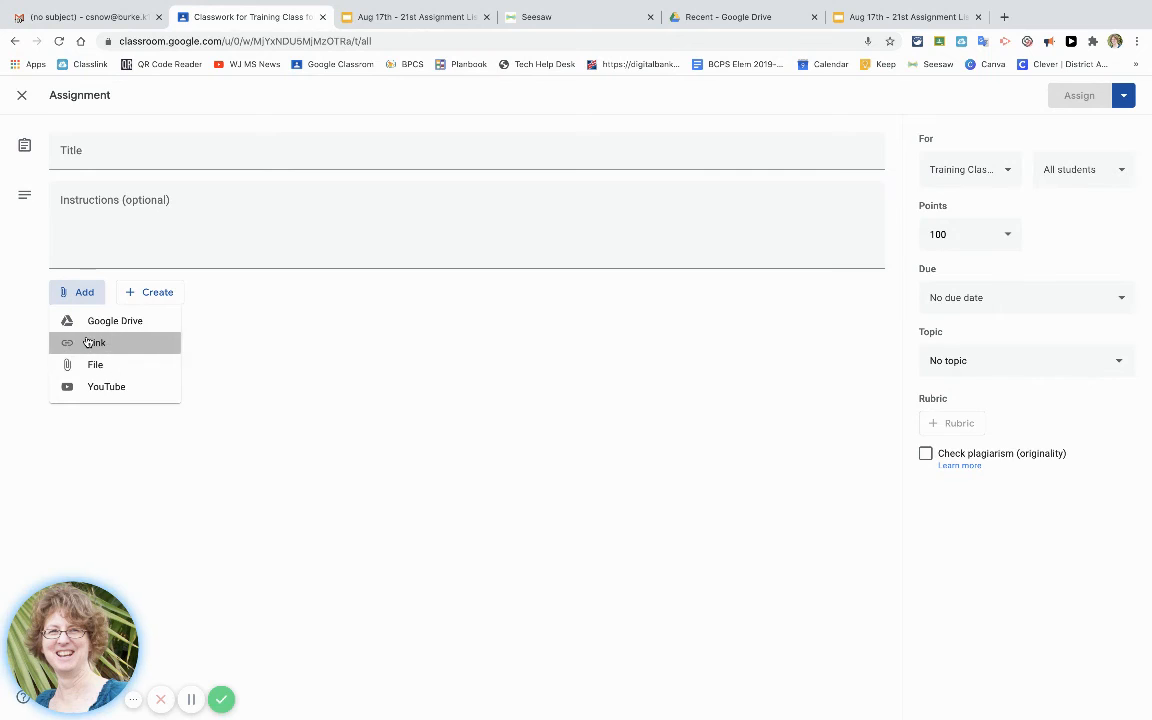
left_click(93, 342)
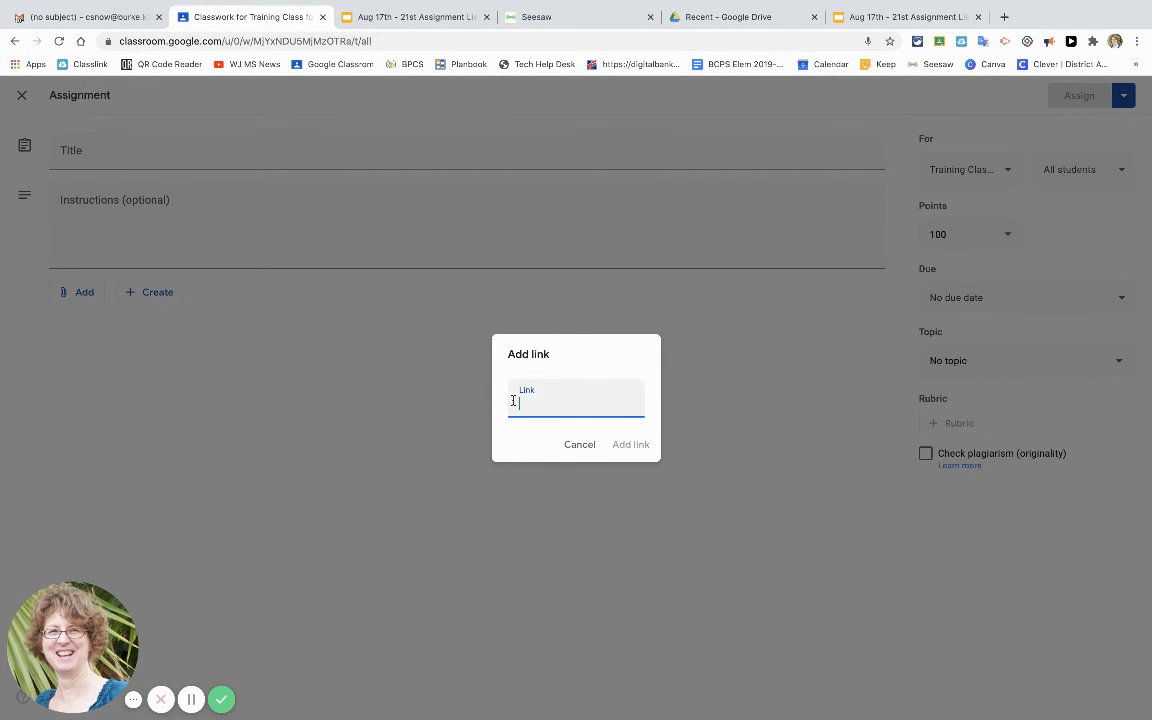
key("ctrl+v")
left_click(620, 446)
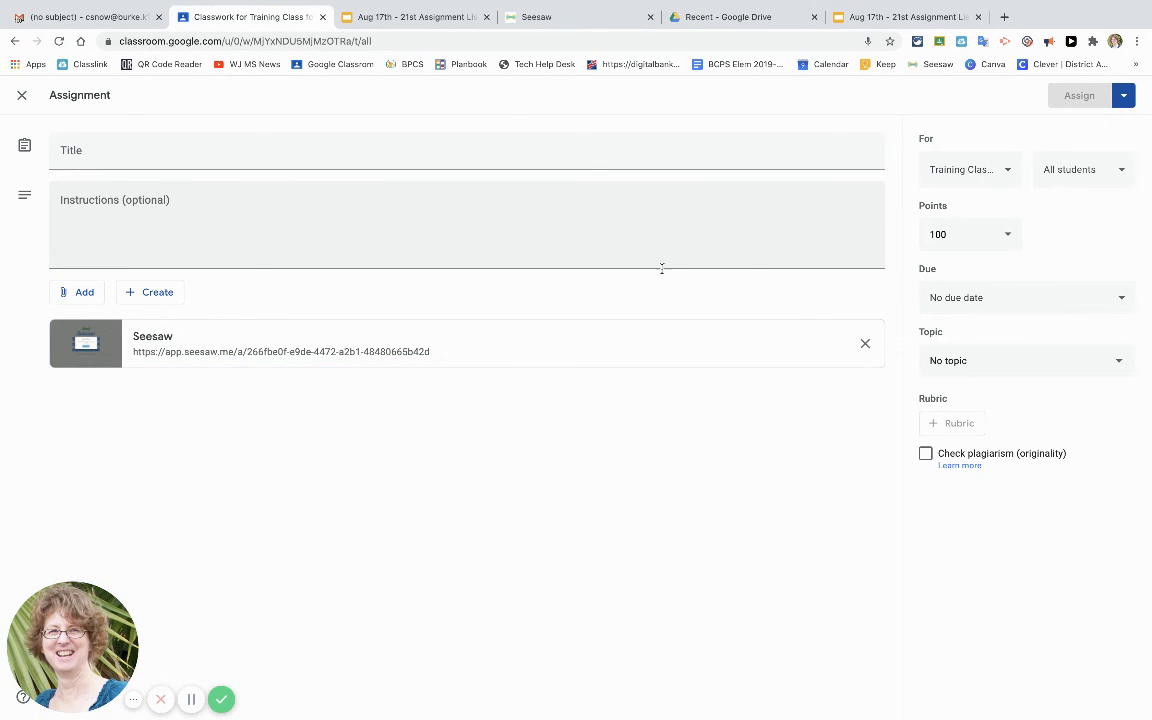
Title the assignment Eureka Math Module 6 Lesson 1 under the Math topic, add instructions, and assign it.
left_click(987, 364)
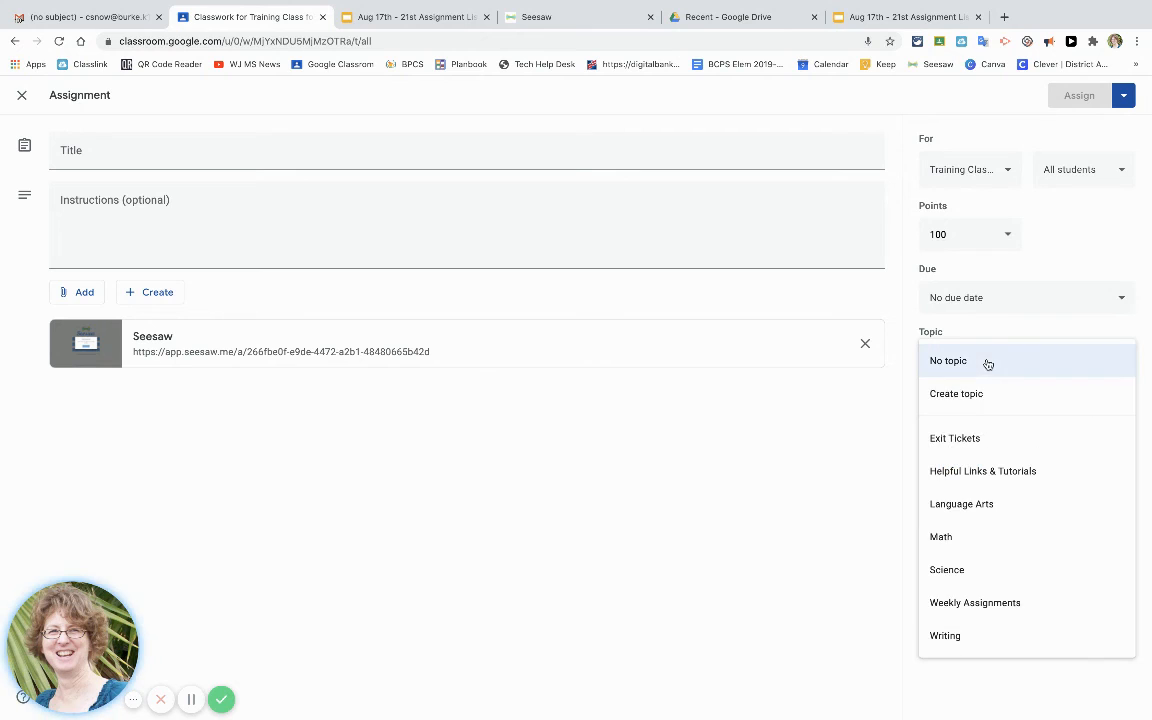
left_click(958, 536)
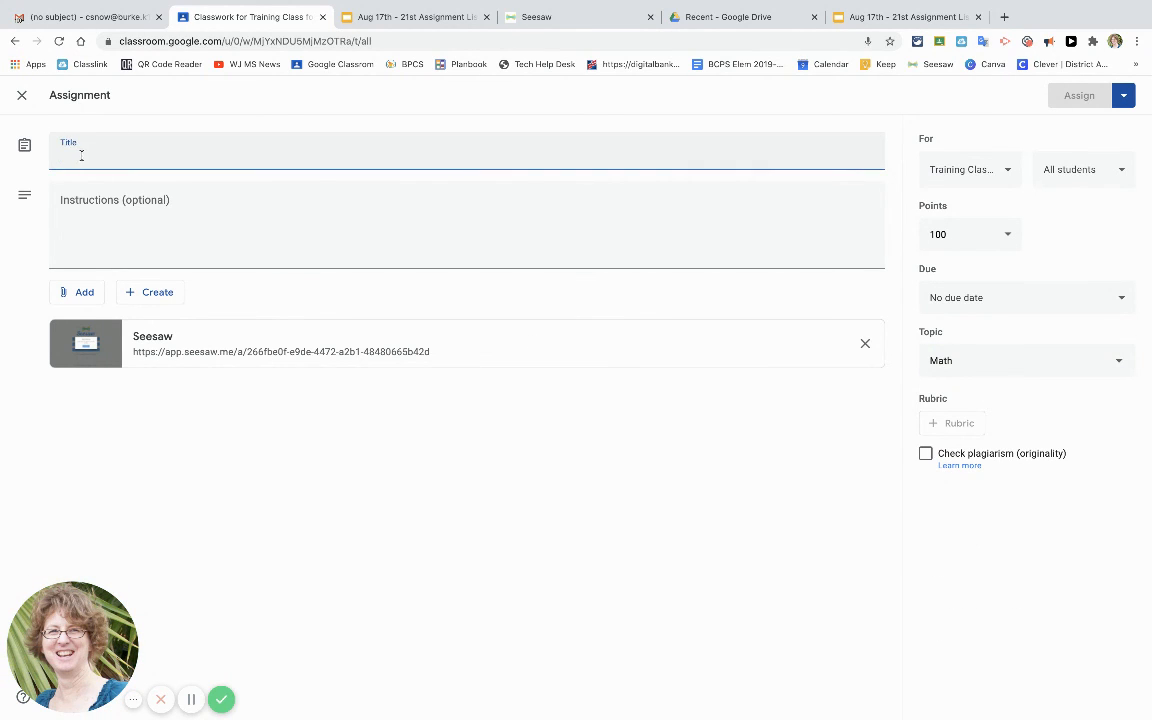
type("E")
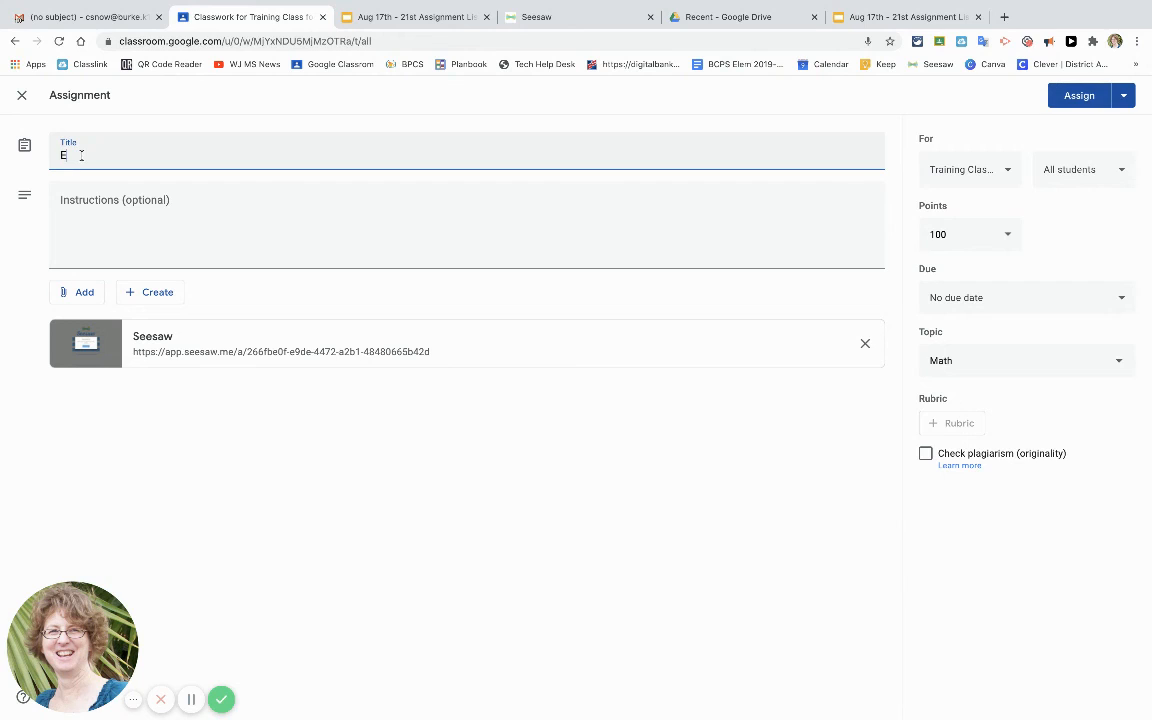
type("ureka Math")
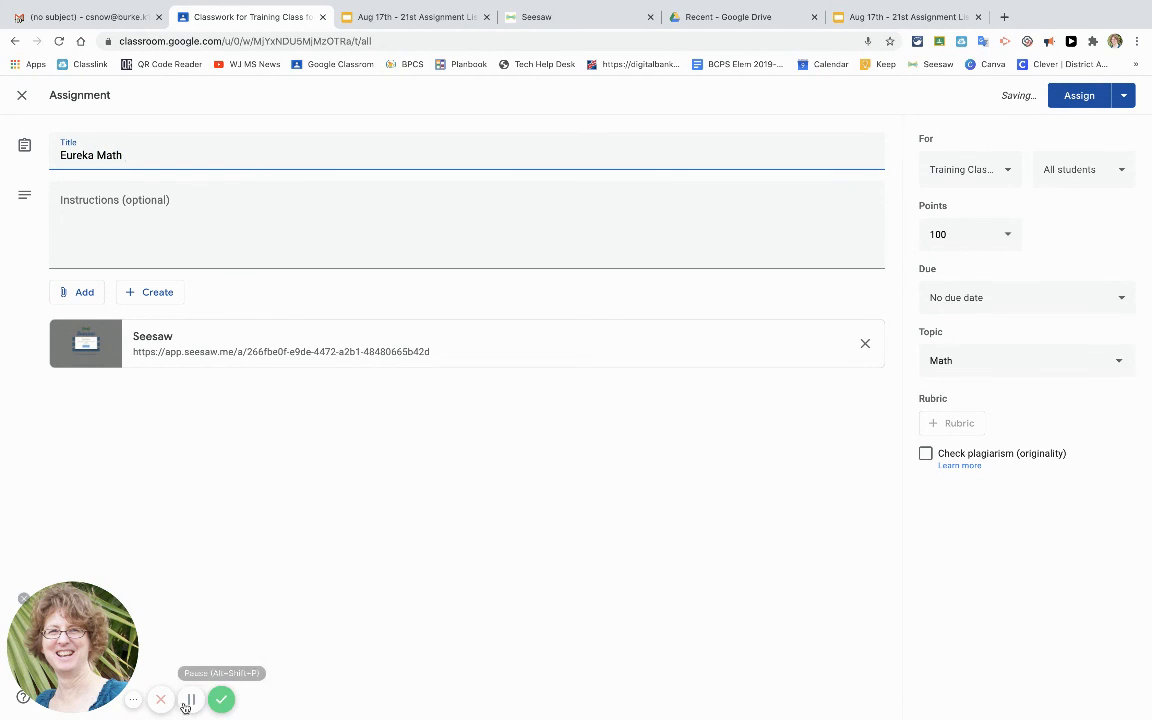
left_click(189, 700)
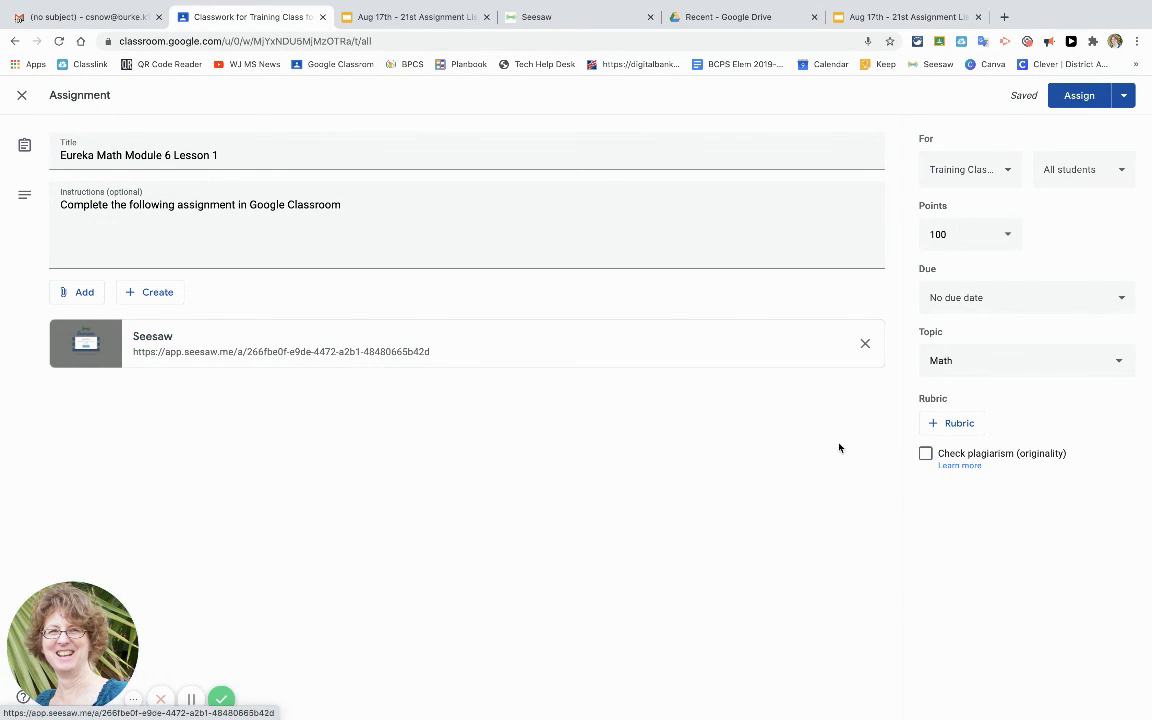
left_click(1071, 97)
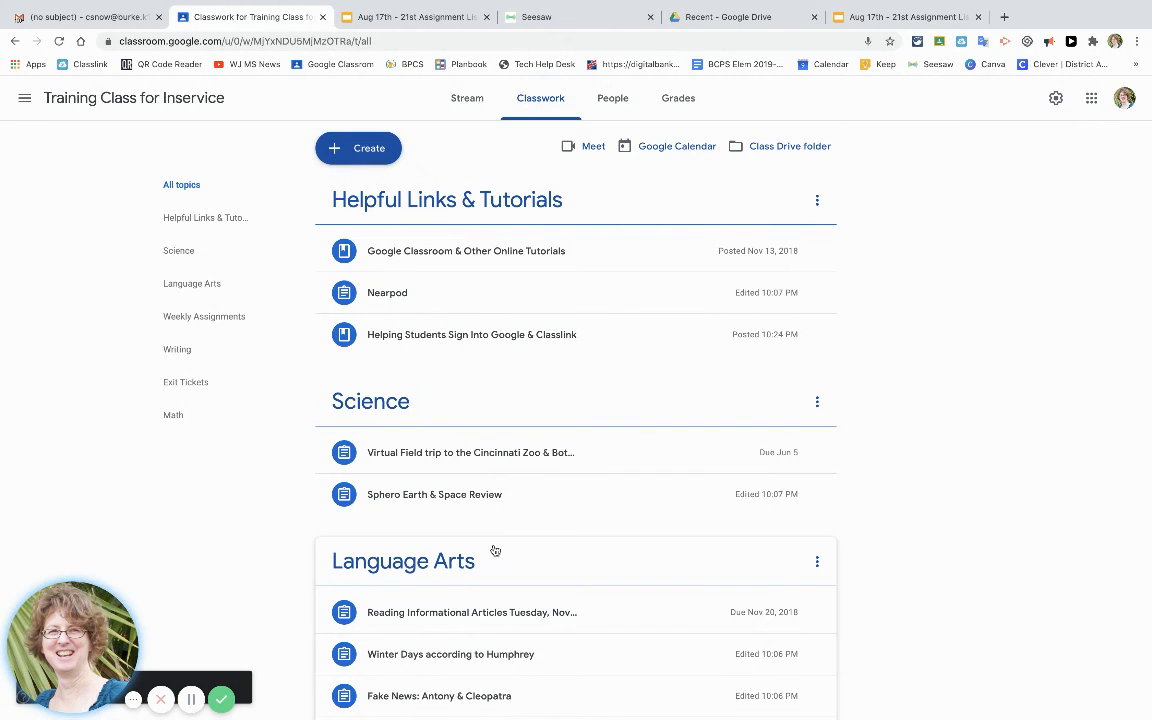
Open the posted Eureka Math Module 6 Lesson 1 assignment under Math and follow its Seesaw link.
scroll(494, 550, "down", 6)
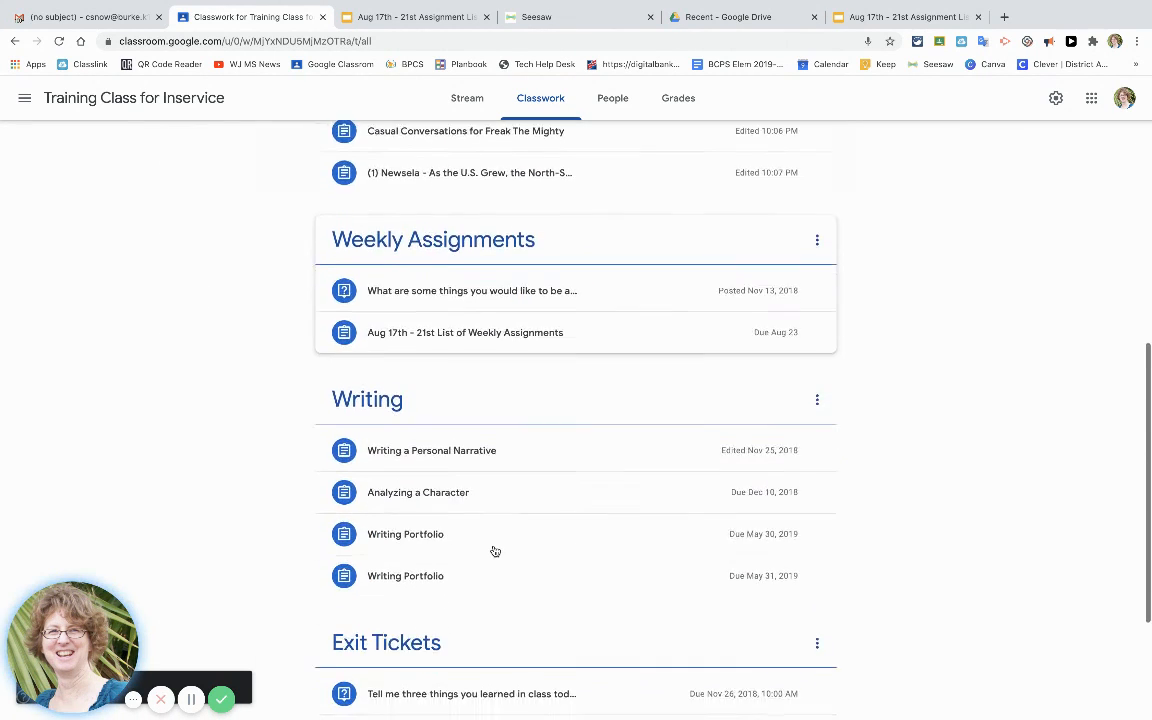
scroll(494, 550, "down", 3)
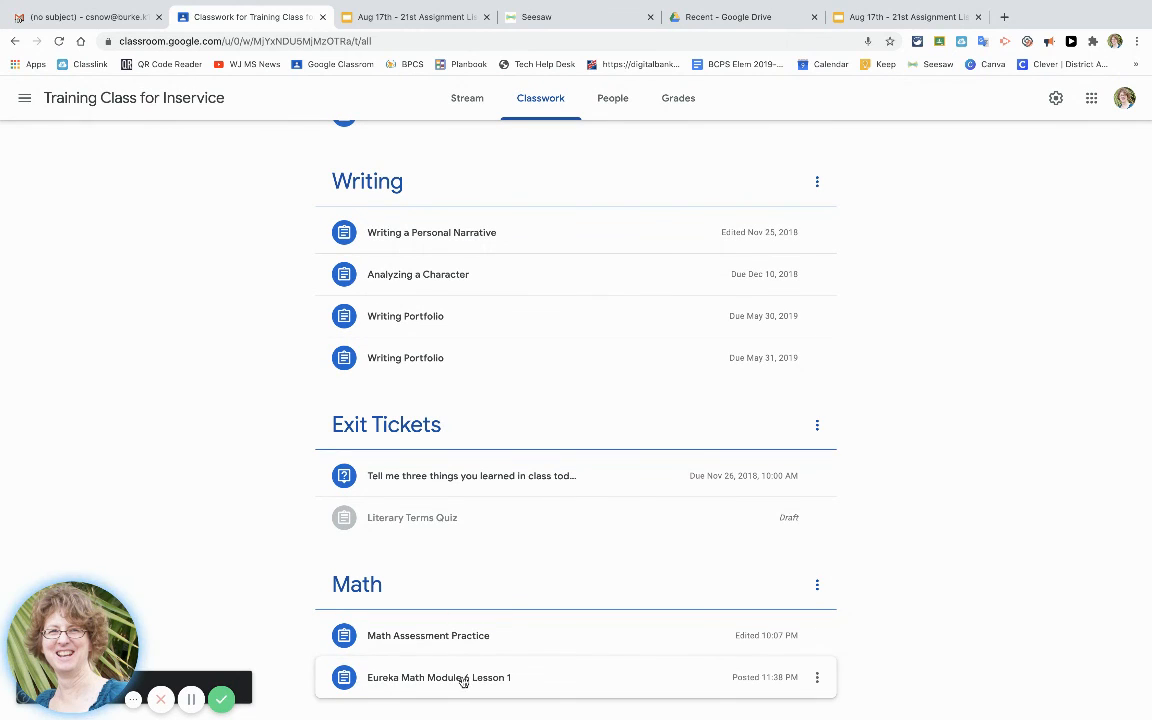
left_click(450, 680)
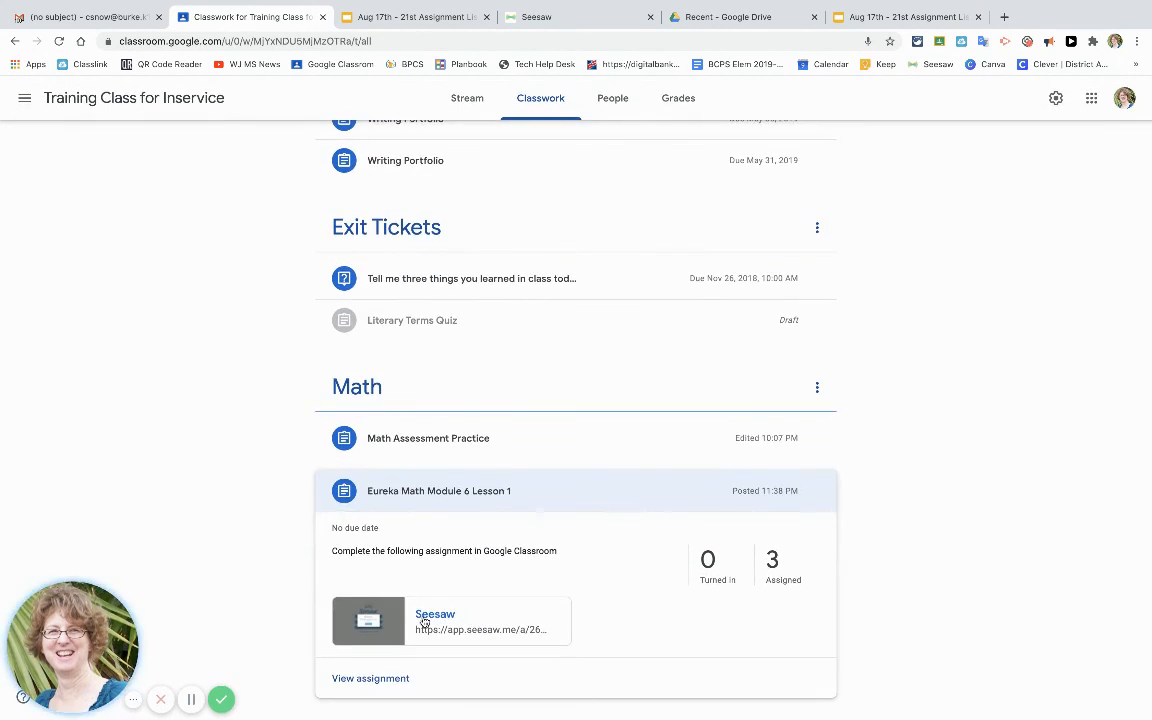
left_click(496, 620)
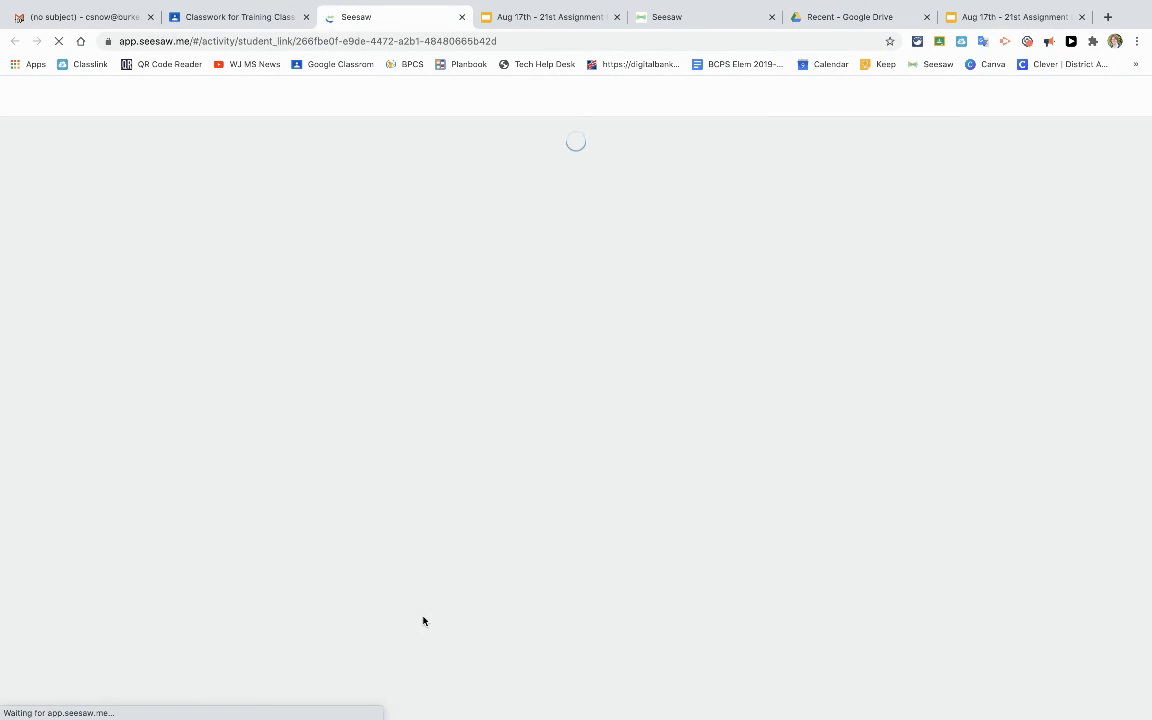